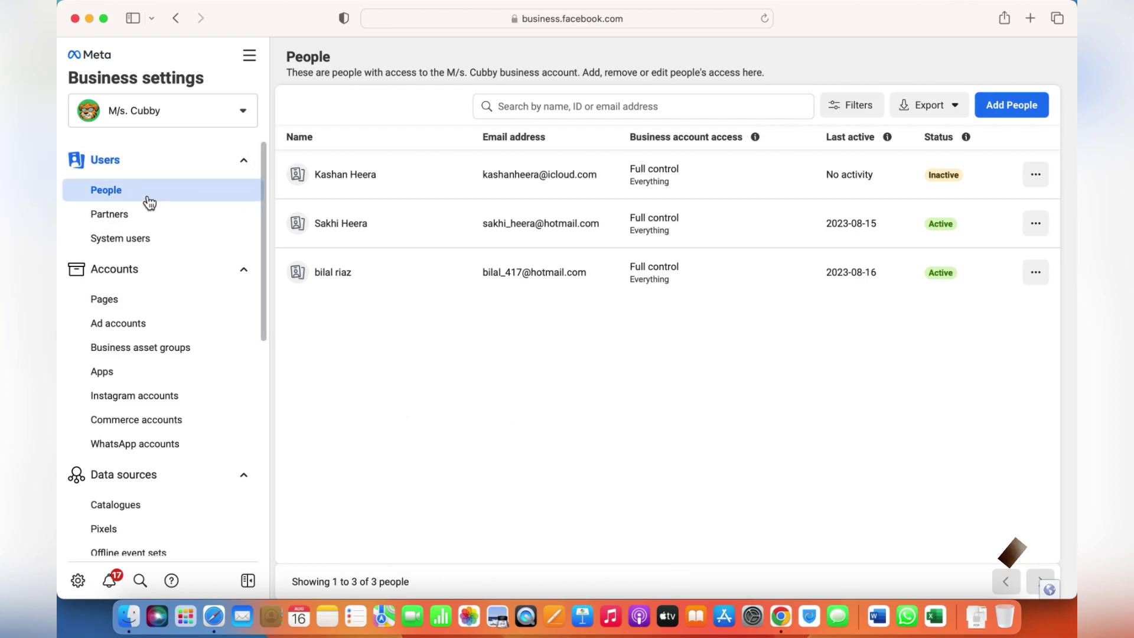
{"action": "left_click", "coordinate": [996, 110]}
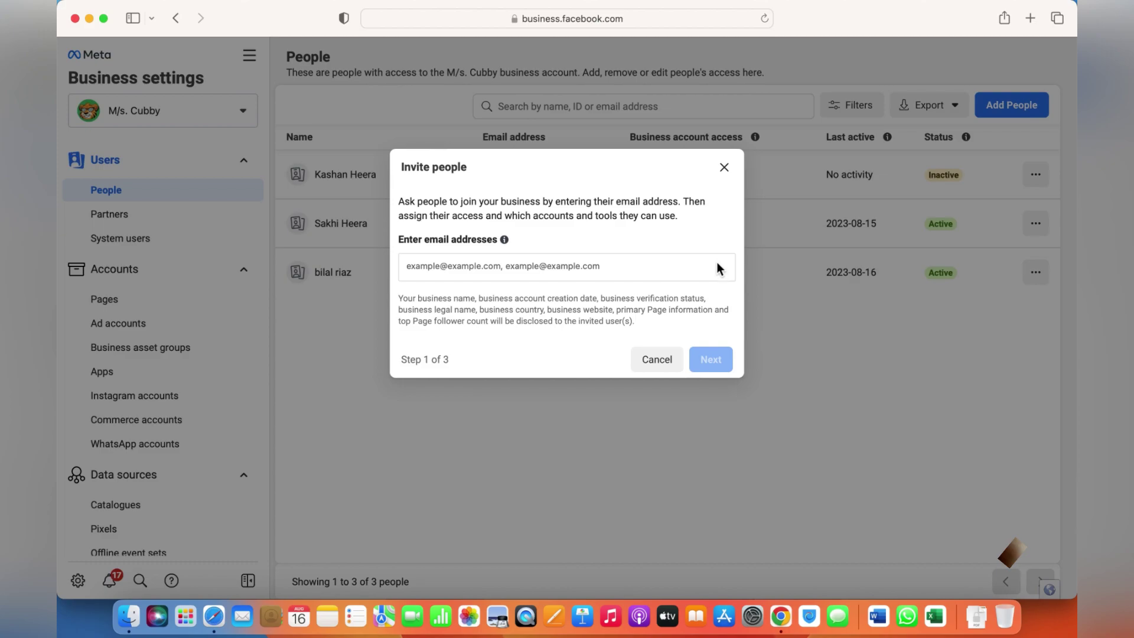
{"action": "left_click", "coordinate": [725, 169]}
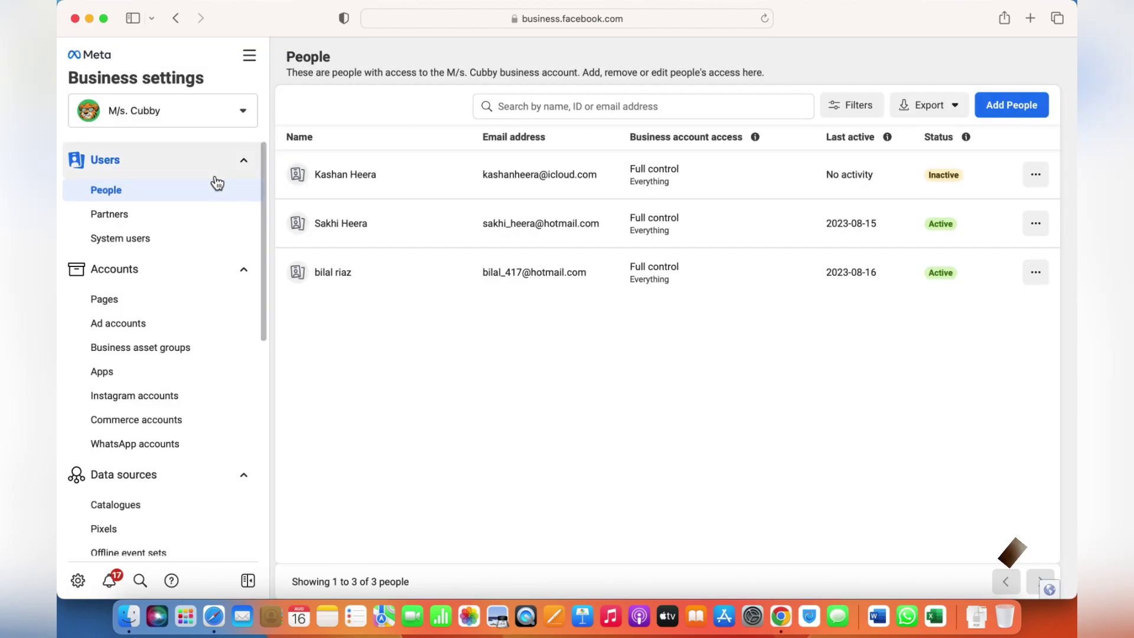
Under Users > Partners, remove the partner 'unknown' so only BR Farms is left.
{"action": "left_click", "coordinate": [150, 215]}
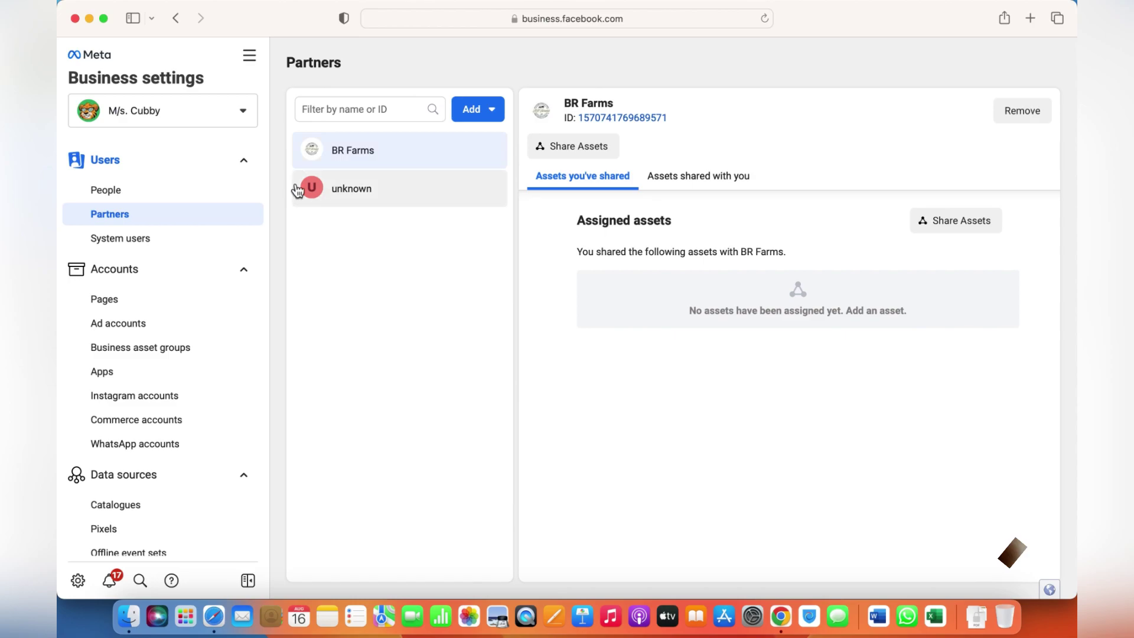
{"action": "left_click", "coordinate": [318, 201]}
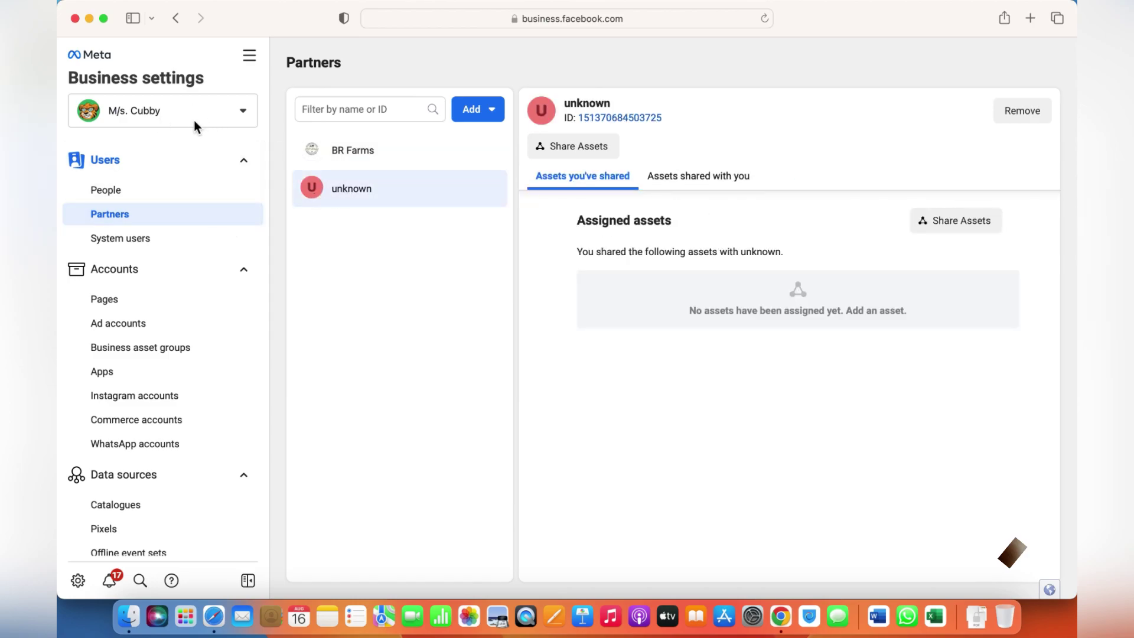
{"action": "left_click", "coordinate": [1022, 111]}
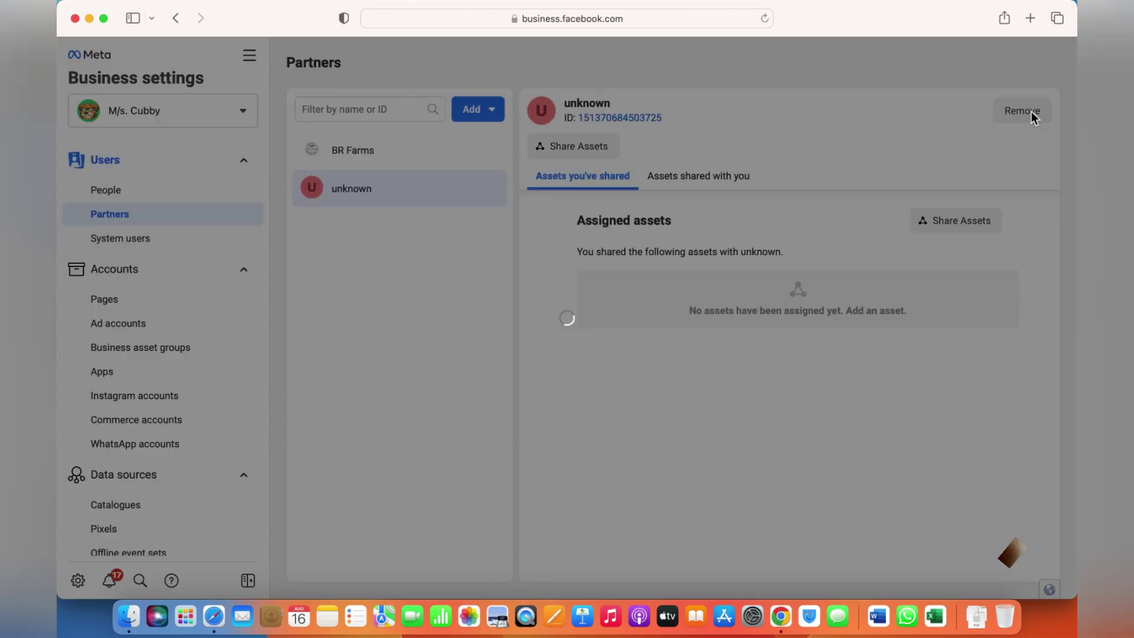
{"action": "left_click", "coordinate": [721, 303]}
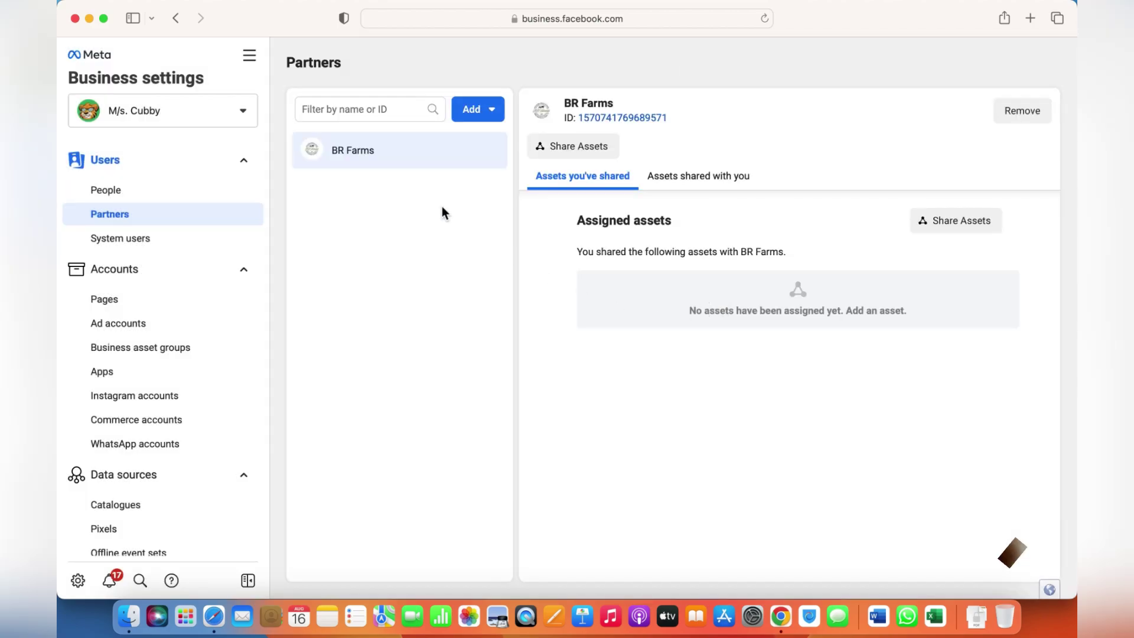
{"action": "left_click", "coordinate": [501, 118]}
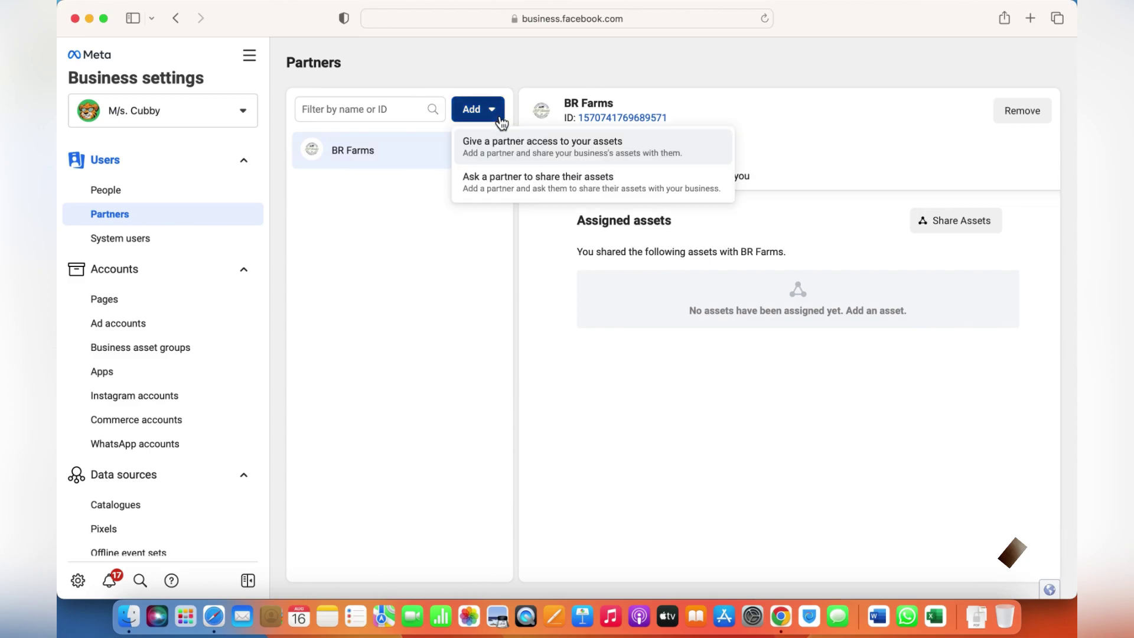
{"action": "left_click", "coordinate": [579, 155]}
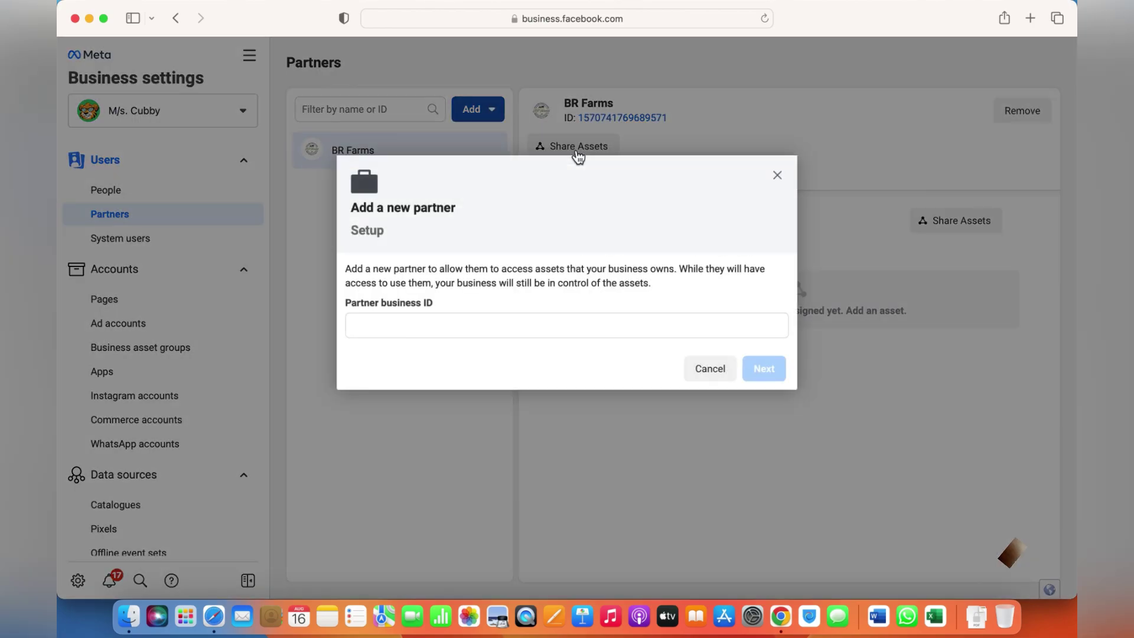
{"action": "left_click", "coordinate": [471, 325]}
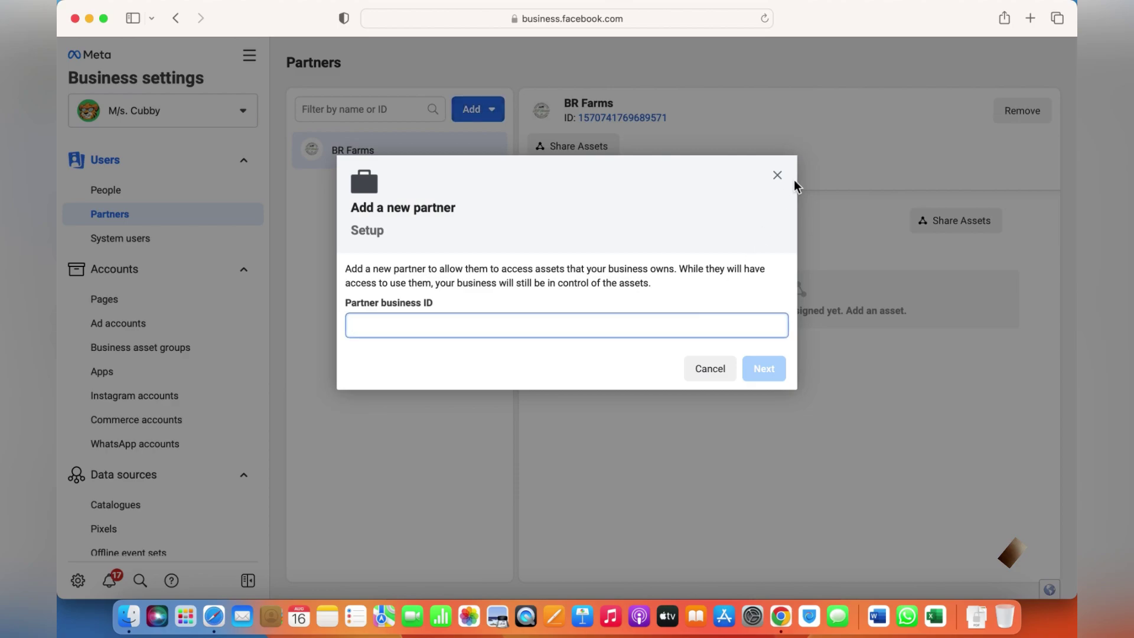
{"action": "left_click", "coordinate": [778, 176]}
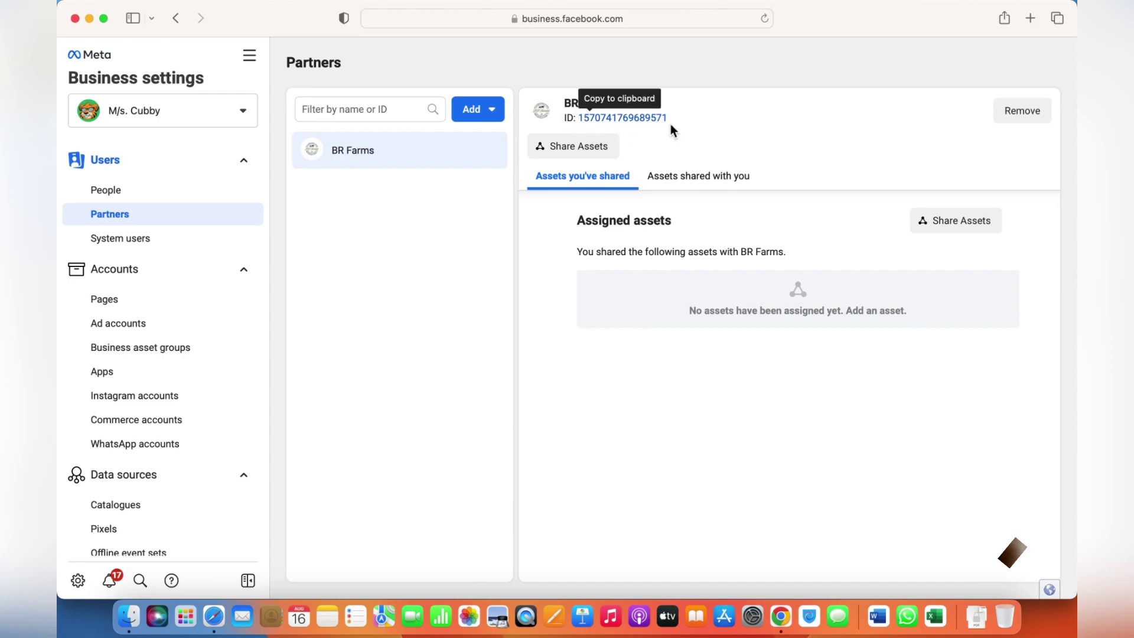
{"action": "left_click", "coordinate": [621, 121]}
{"action": "left_click", "coordinate": [473, 112]}
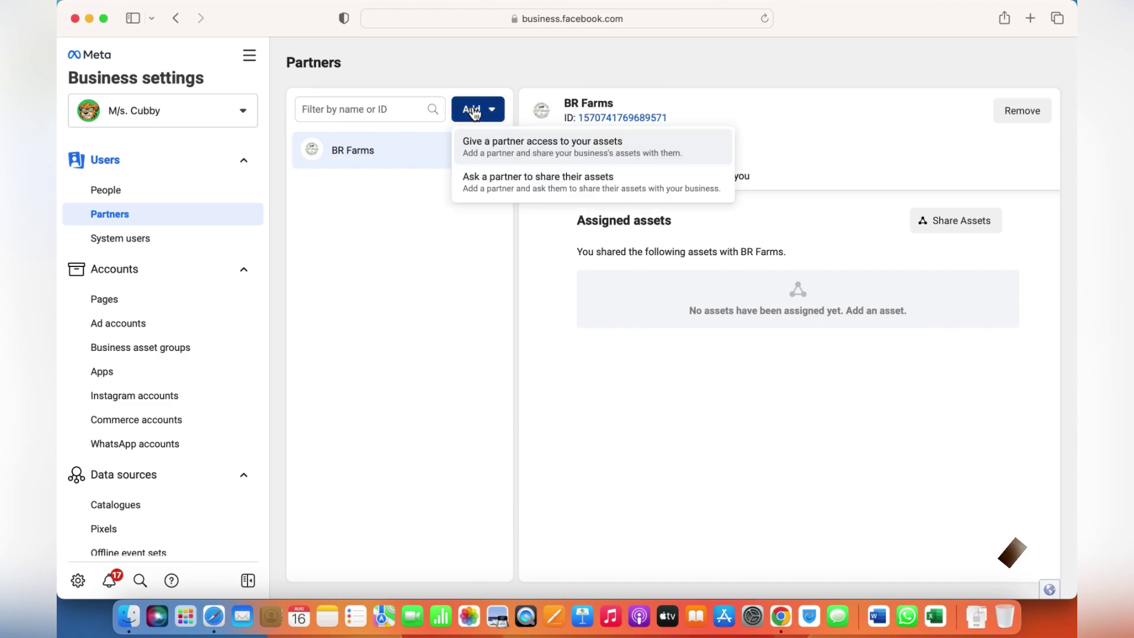
{"action": "left_click", "coordinate": [500, 162]}
{"action": "left_click", "coordinate": [430, 326]}
{"action": "right_click", "coordinate": [430, 326]}
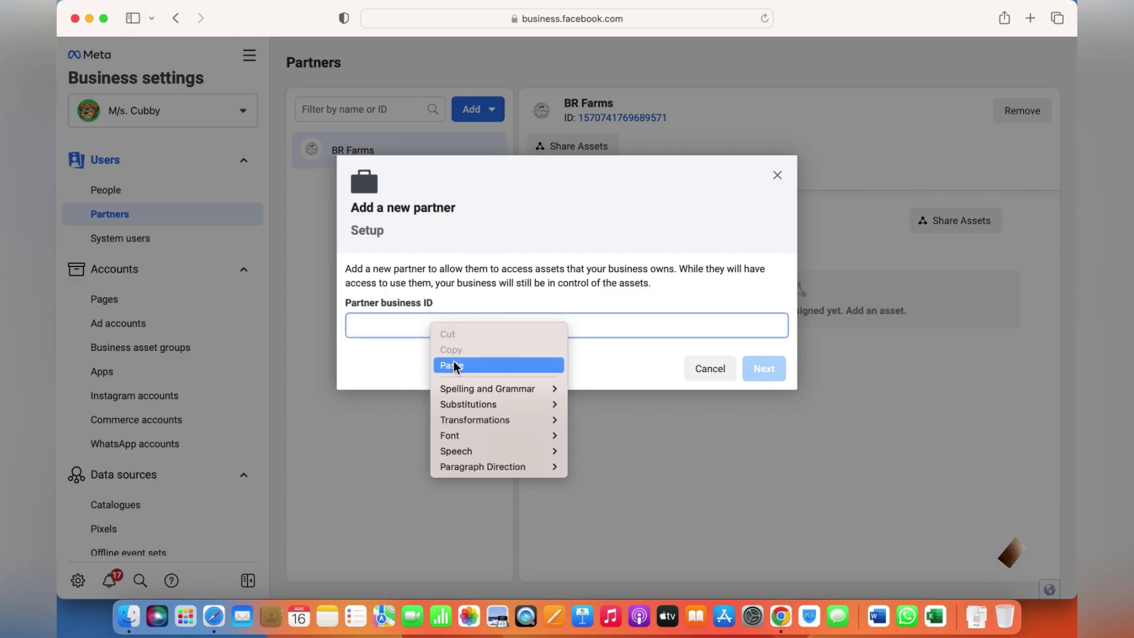
{"action": "left_click", "coordinate": [454, 365]}
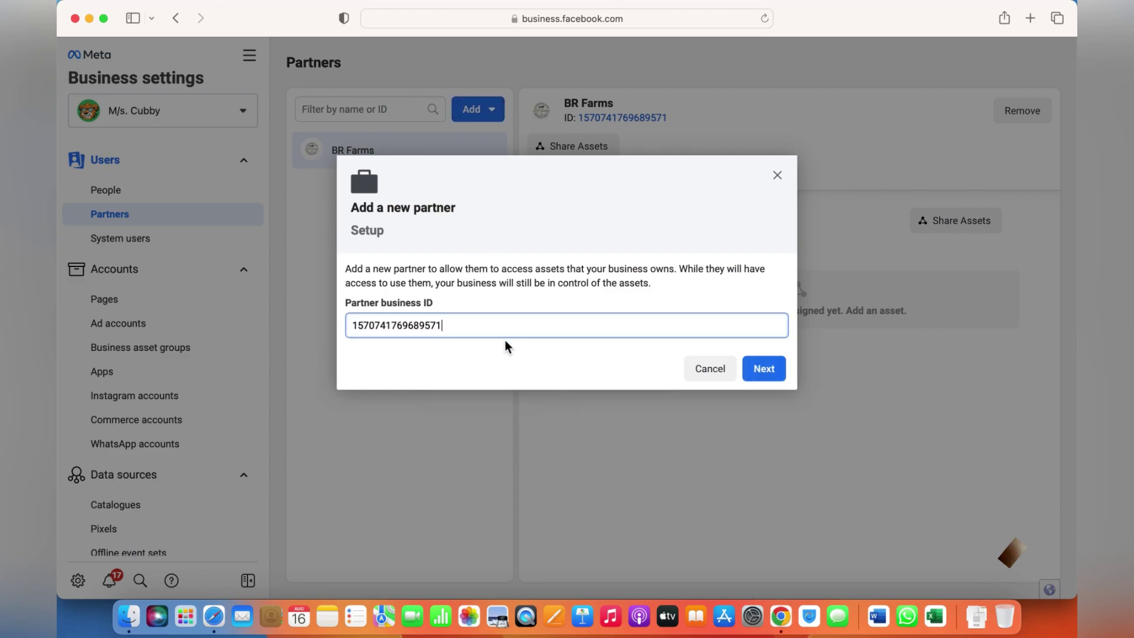
{"action": "left_click", "coordinate": [779, 177]}
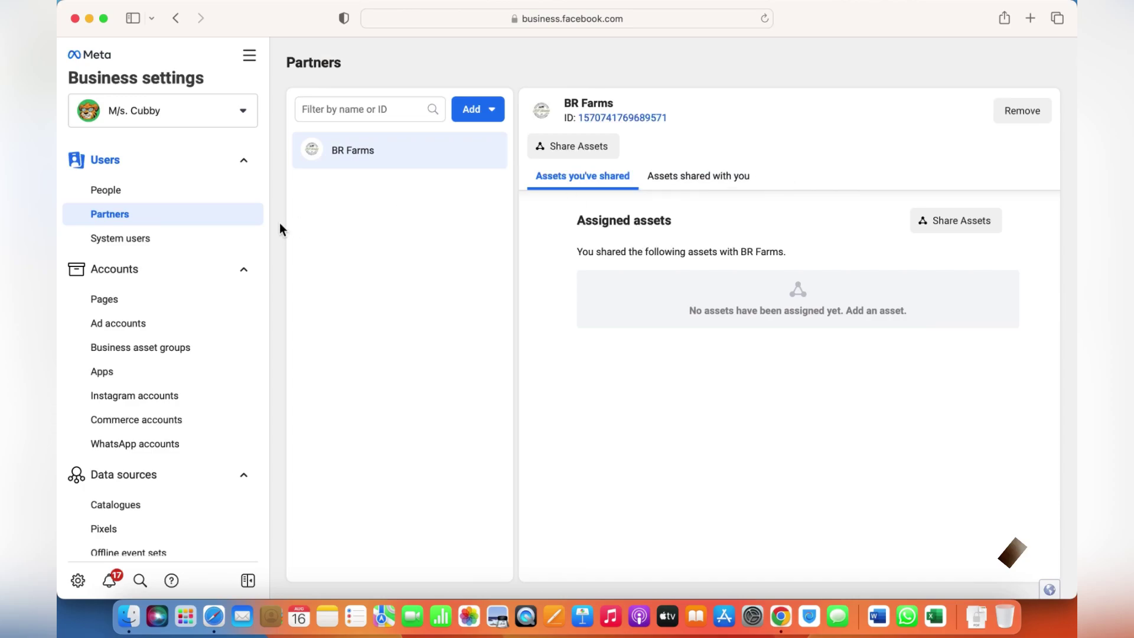
From the Pages list, start adding a team member to Cubby.pk with Everything switched on.
{"action": "left_click", "coordinate": [147, 304]}
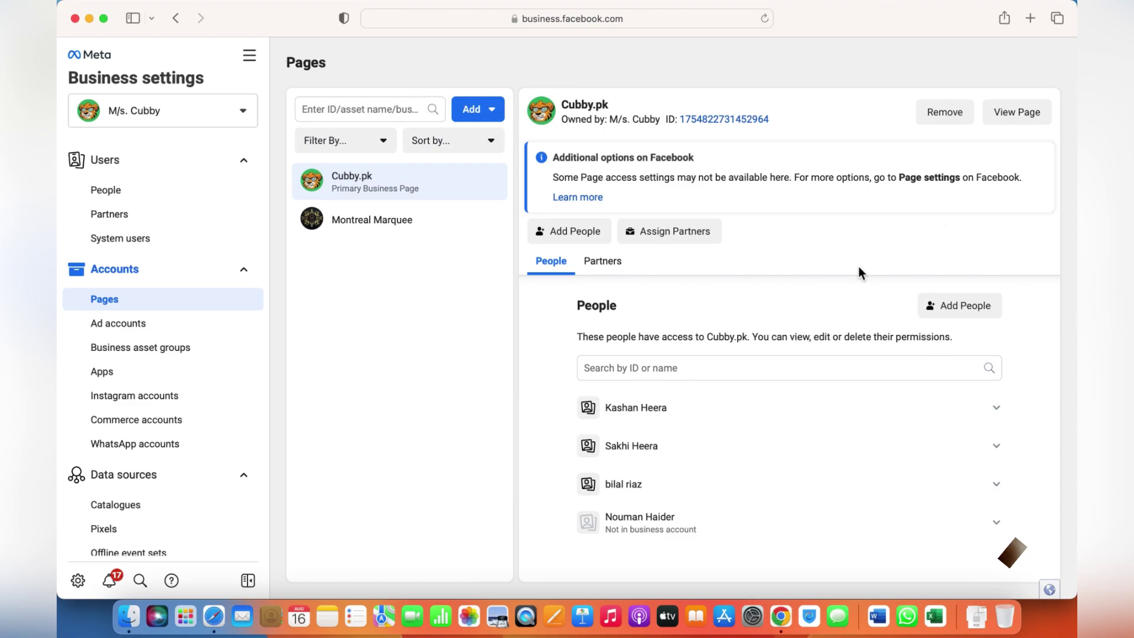
{"action": "left_click", "coordinate": [966, 307]}
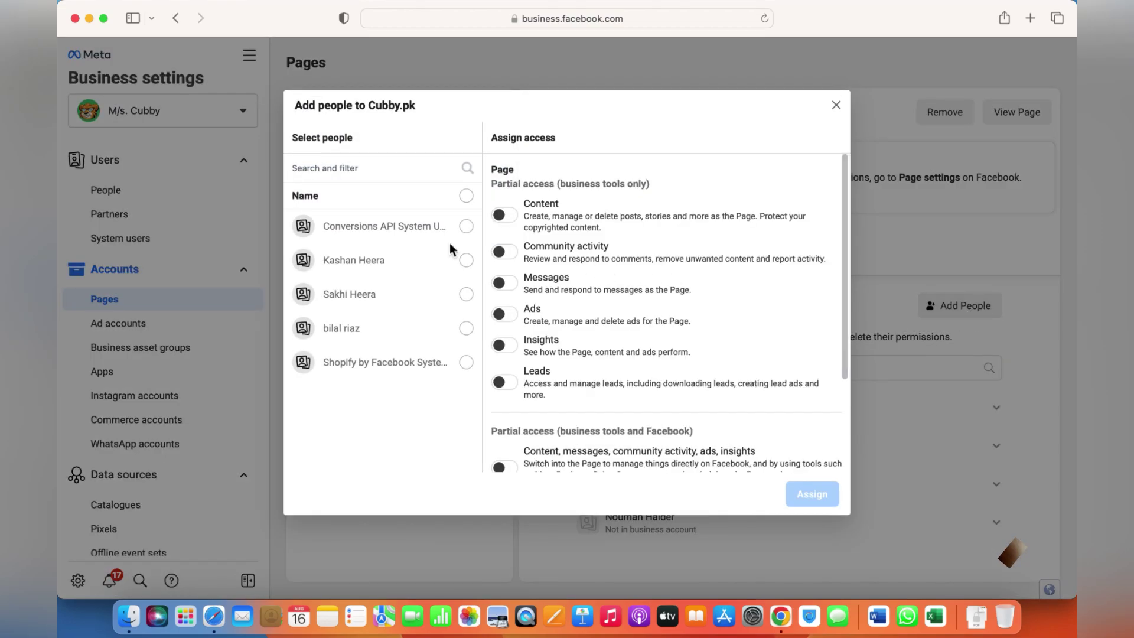
{"action": "left_click", "coordinate": [467, 329]}
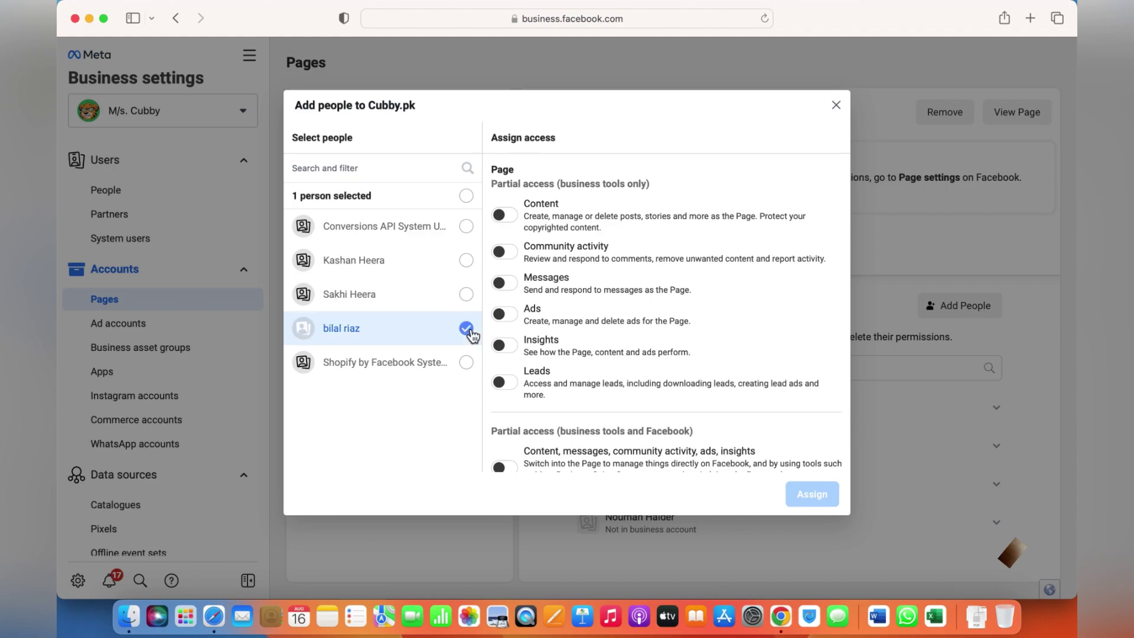
{"action": "scroll", "coordinate": [551, 310], "scroll_direction": "down", "scroll_amount": 3}
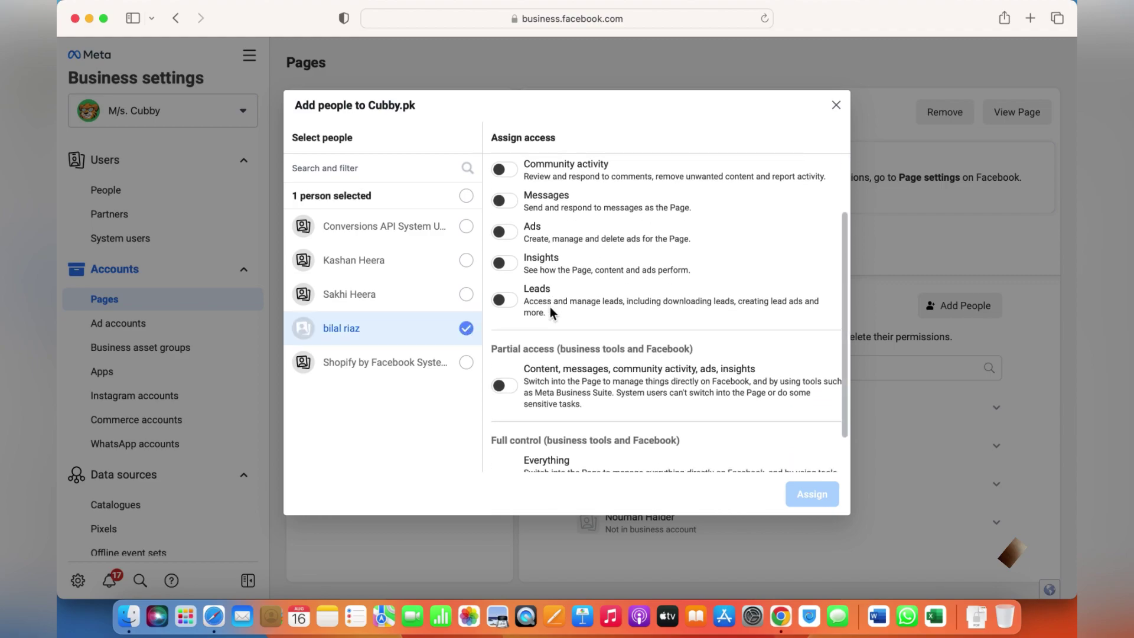
{"action": "scroll", "coordinate": [551, 306], "scroll_direction": "down", "scroll_amount": 2}
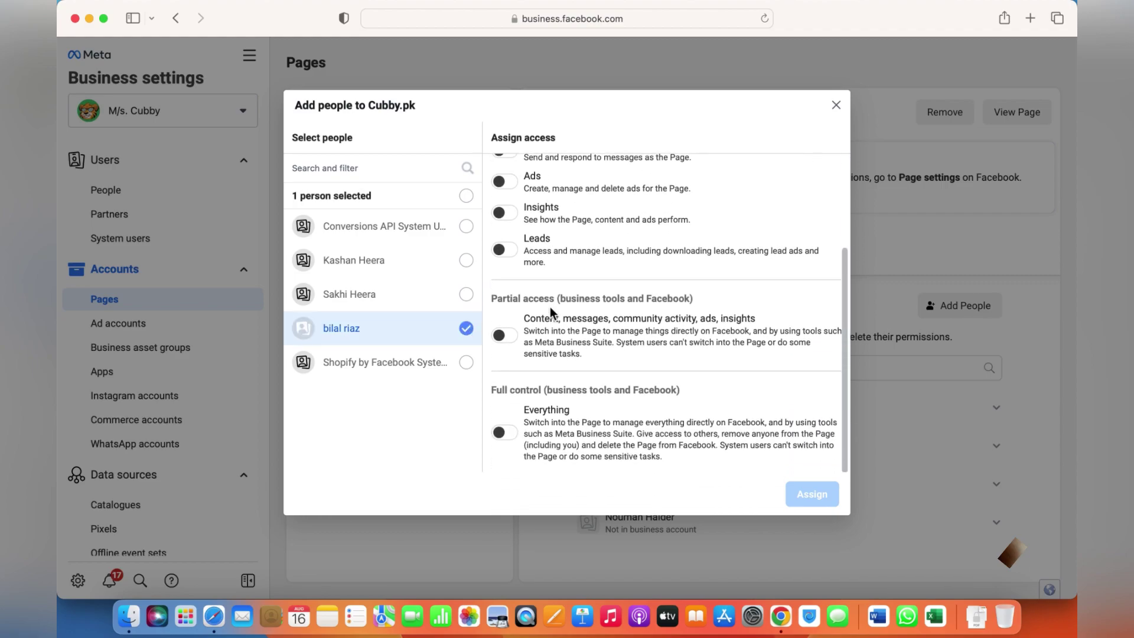
{"action": "left_click", "coordinate": [517, 442]}
Turn Everything back off and close the Add People dialog without assigning access.
{"action": "scroll", "coordinate": [561, 378], "scroll_direction": "up", "scroll_amount": 1}
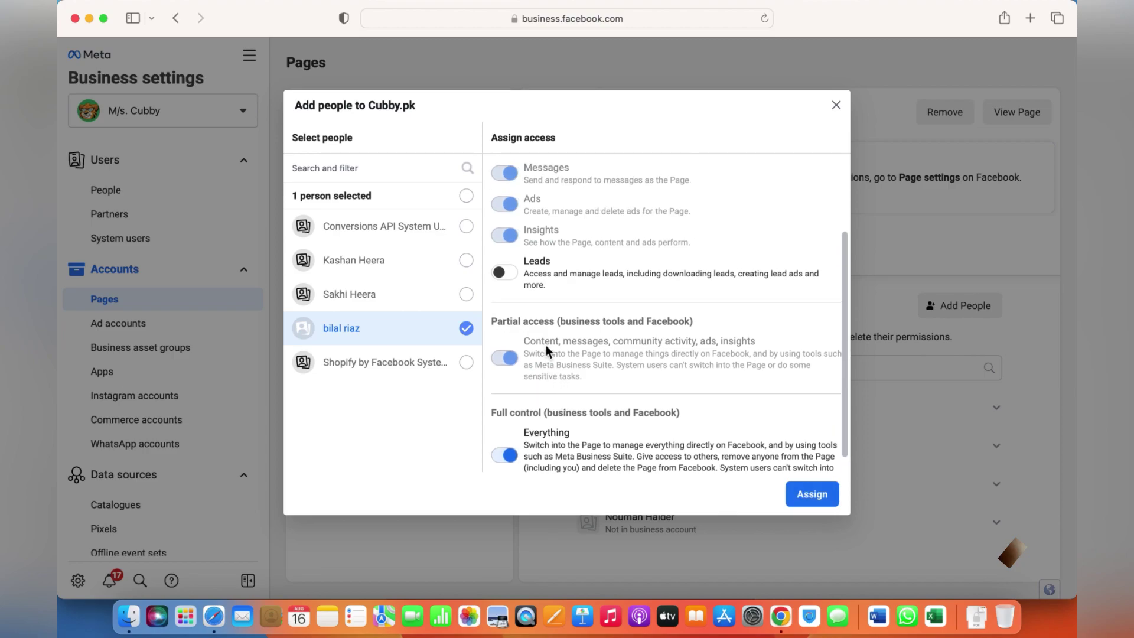
{"action": "scroll", "coordinate": [546, 345], "scroll_direction": "down", "scroll_amount": 1}
{"action": "left_click", "coordinate": [505, 437]}
{"action": "scroll", "coordinate": [576, 370], "scroll_direction": "up", "scroll_amount": 3}
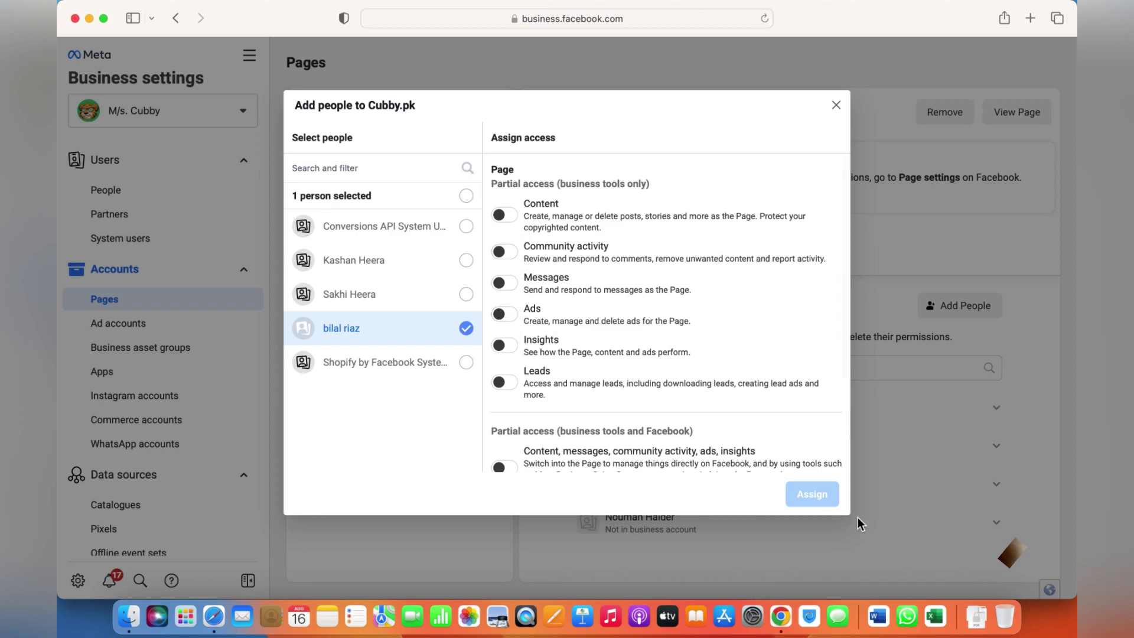
{"action": "mouse_move", "coordinate": [801, 505]}
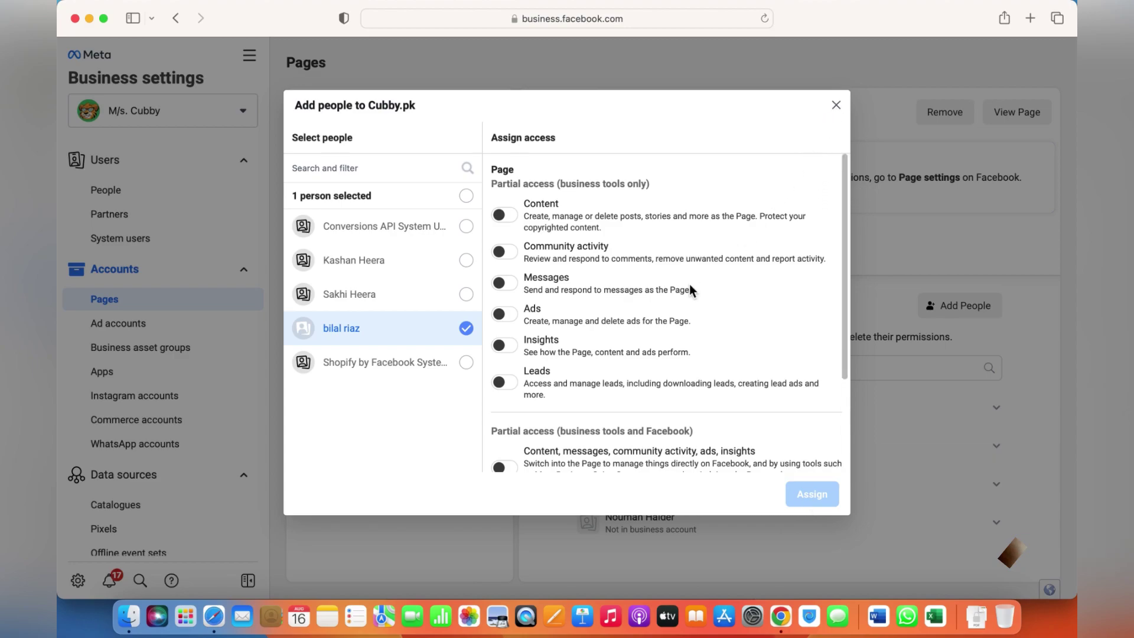
{"action": "scroll", "coordinate": [680, 317], "scroll_direction": "down", "scroll_amount": 5}
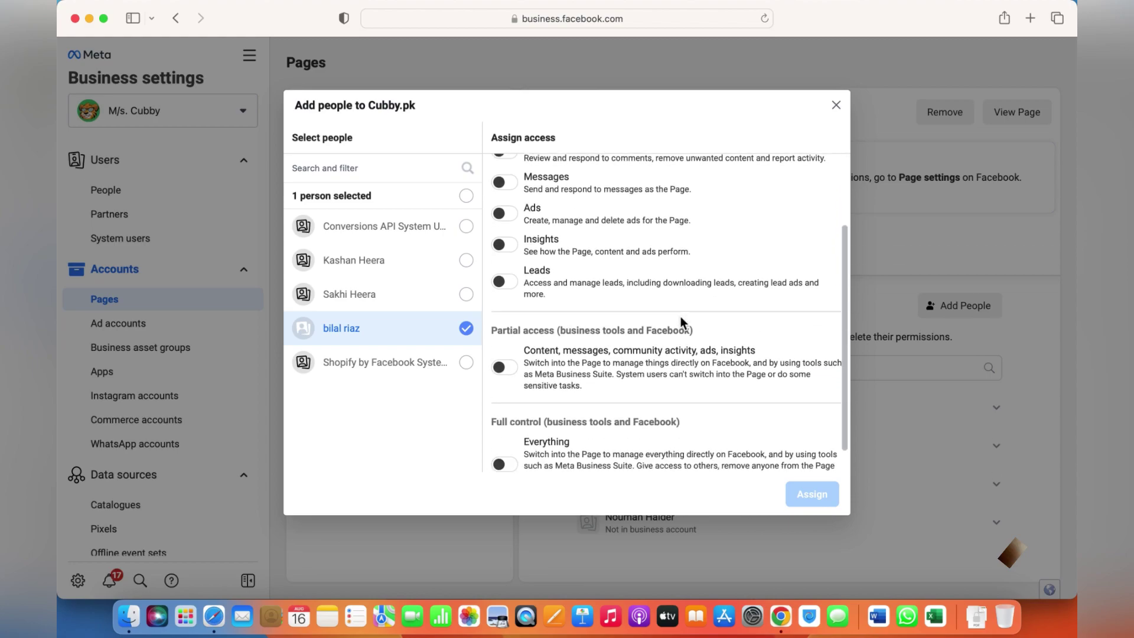
{"action": "left_click", "coordinate": [836, 106]}
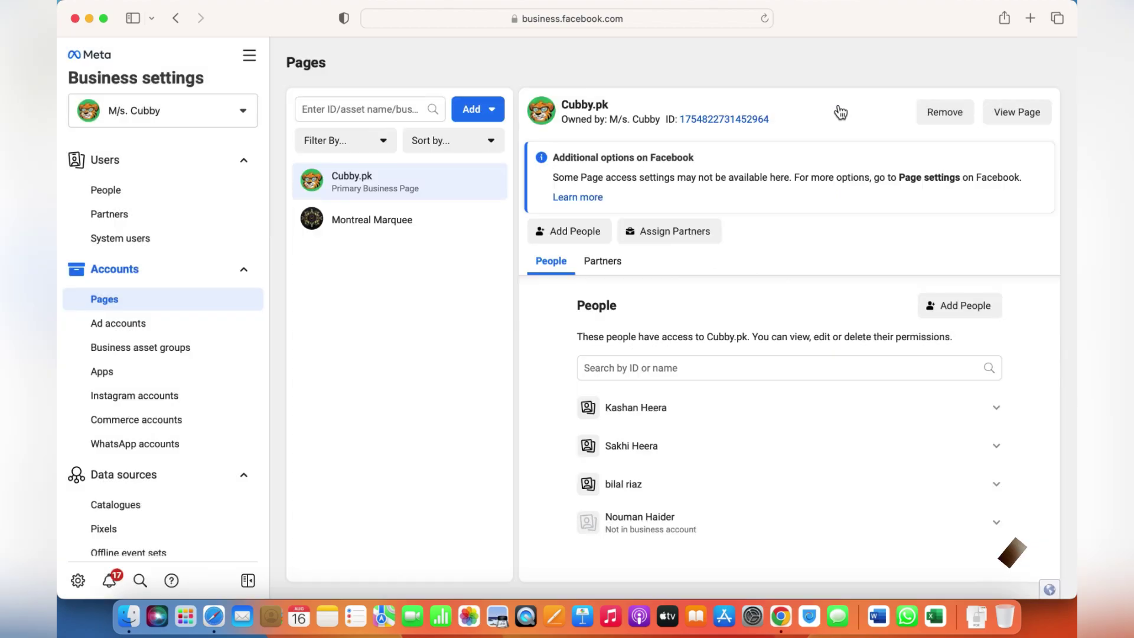
Open the cubby ad account and pick a team member in the Add People dialog.
{"action": "left_click", "coordinate": [143, 325]}
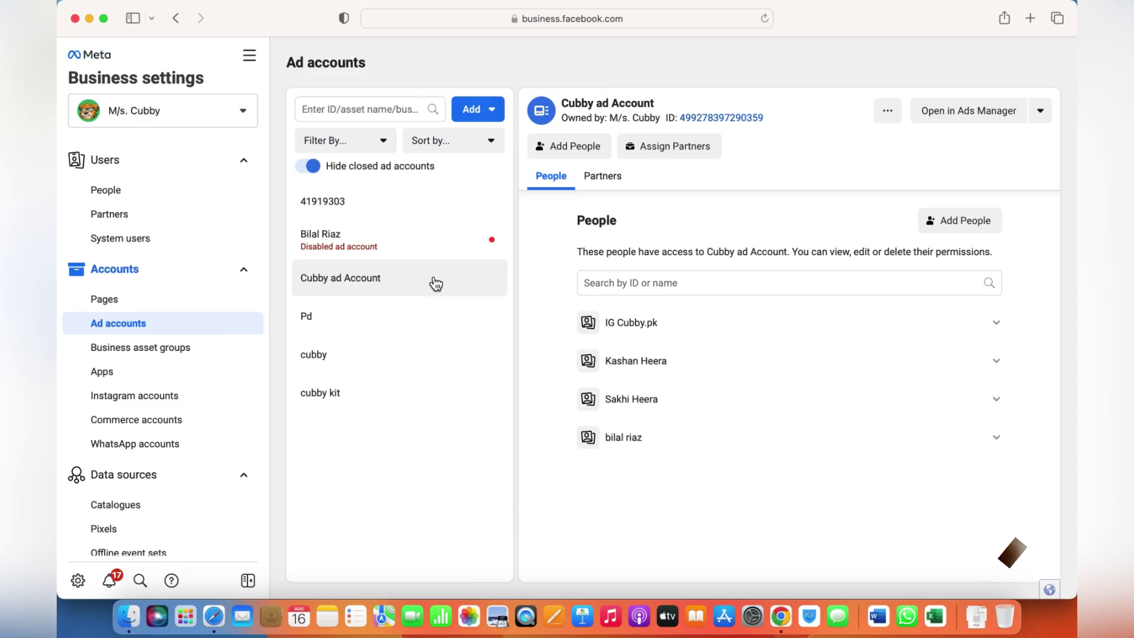
{"action": "left_click", "coordinate": [363, 355]}
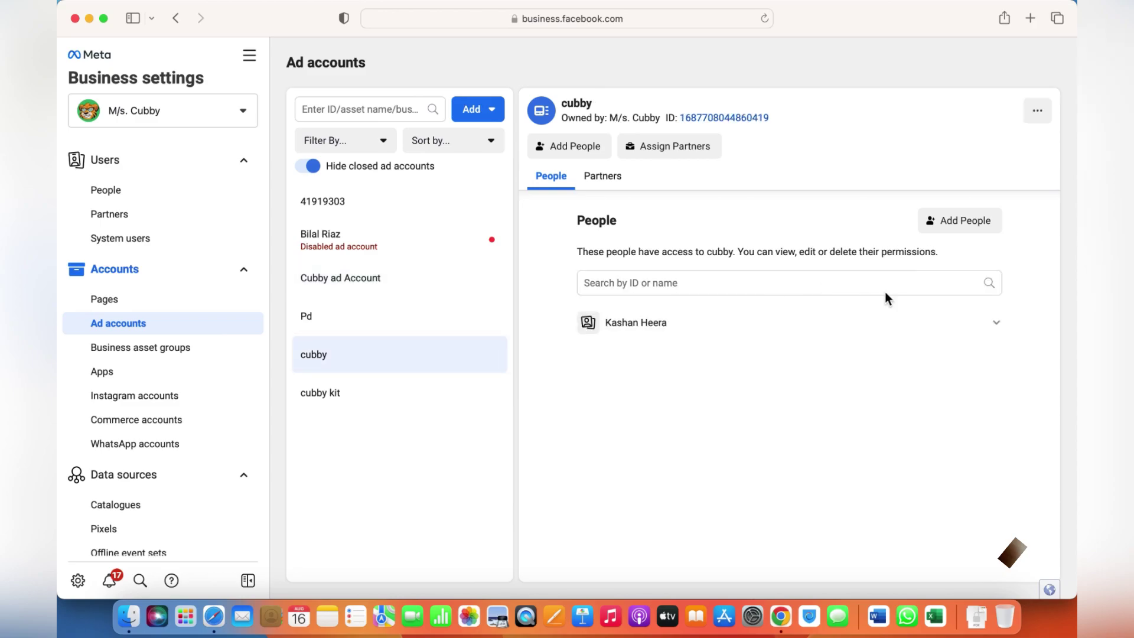
{"action": "left_click", "coordinate": [972, 226]}
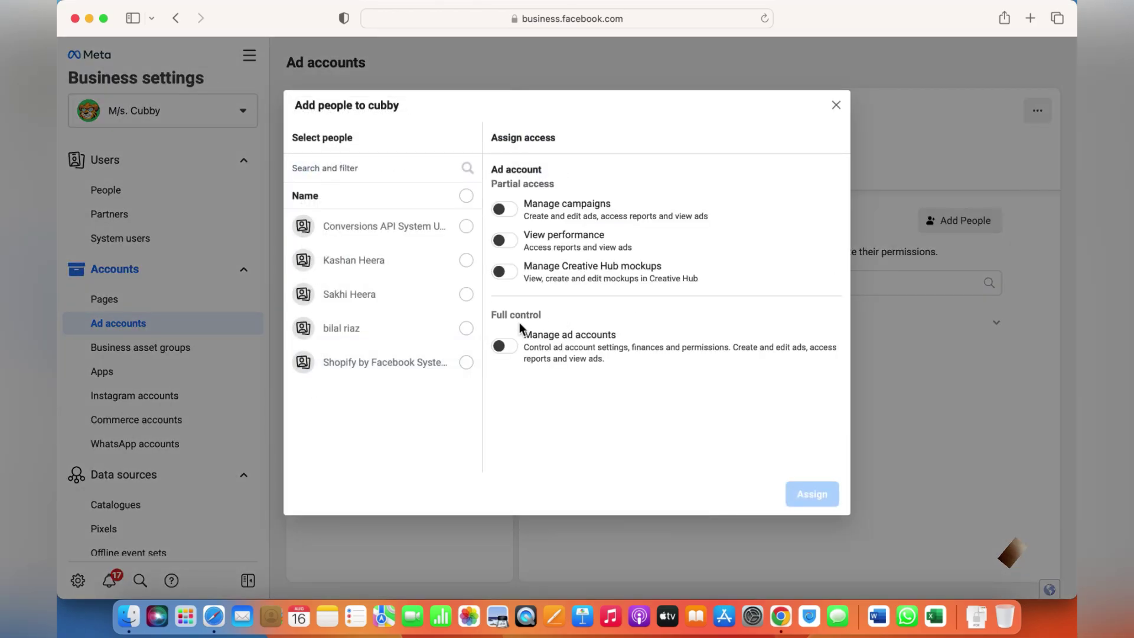
{"action": "left_click", "coordinate": [466, 328]}
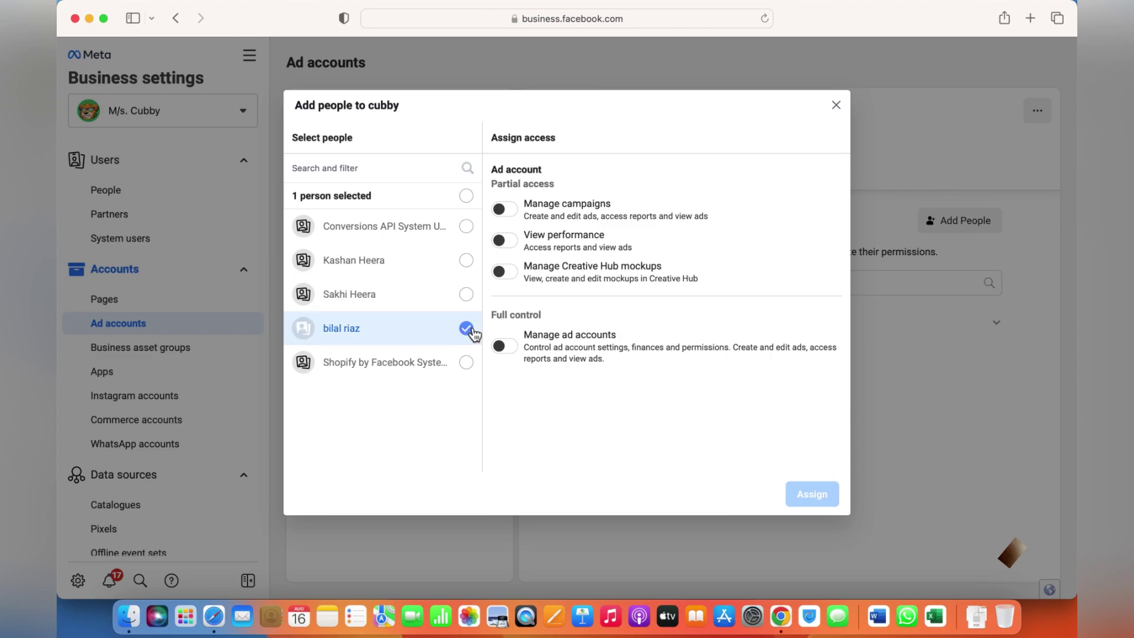
Switch full control and Manage campaigns on then off, and close the dialog unassigned.
{"action": "left_click", "coordinate": [518, 353]}
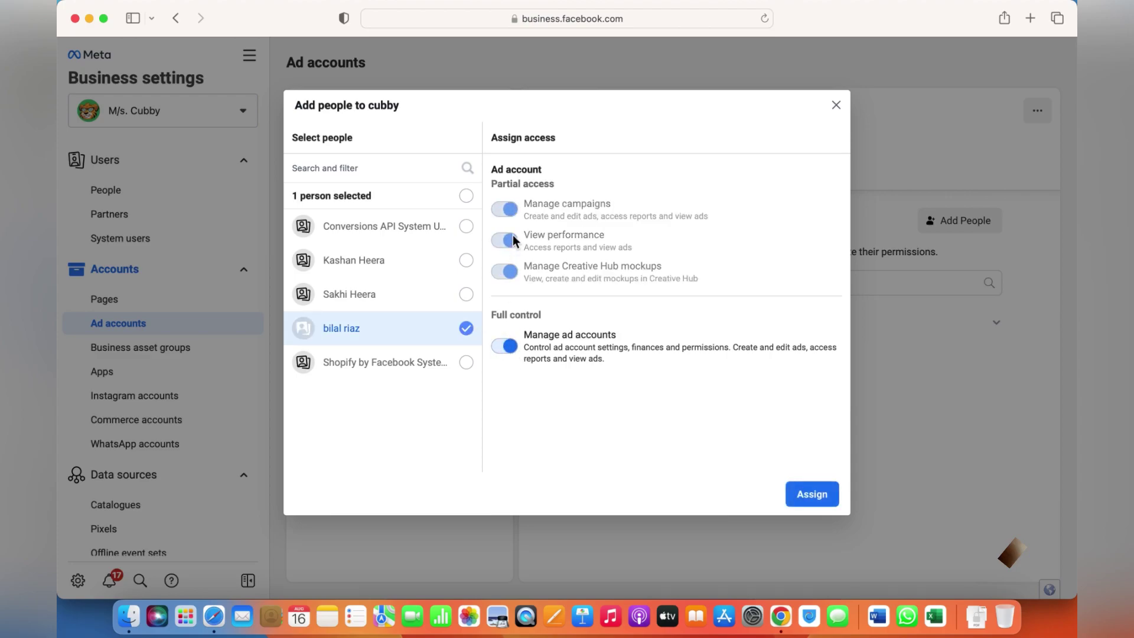
{"action": "left_click", "coordinate": [501, 348]}
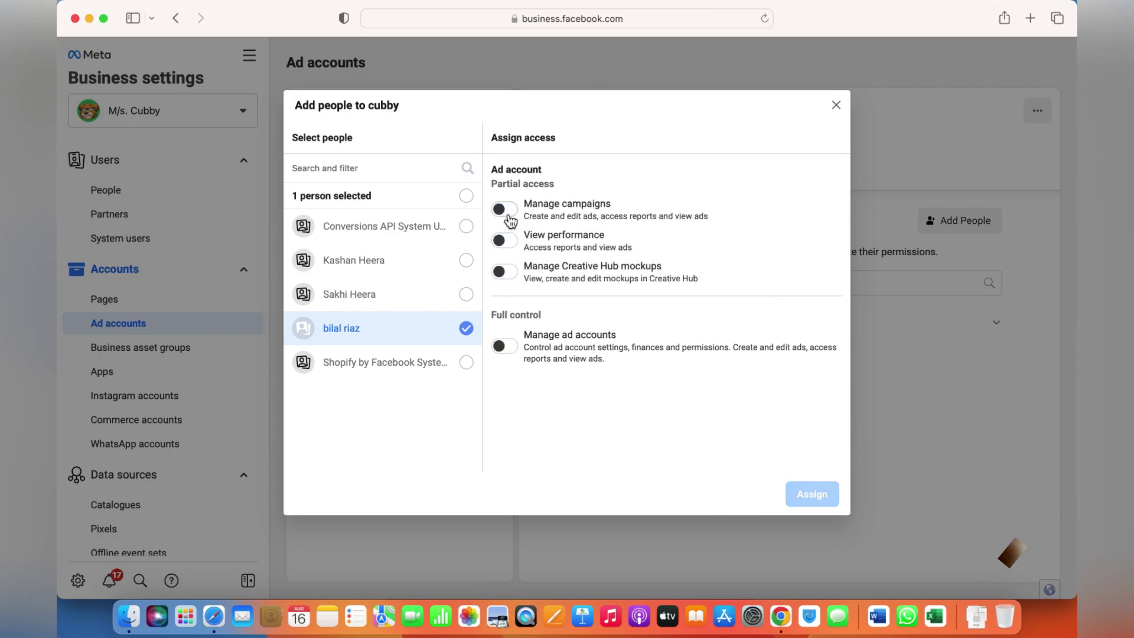
{"action": "left_click", "coordinate": [503, 210]}
{"action": "left_click", "coordinate": [505, 211]}
{"action": "left_click", "coordinate": [842, 107]}
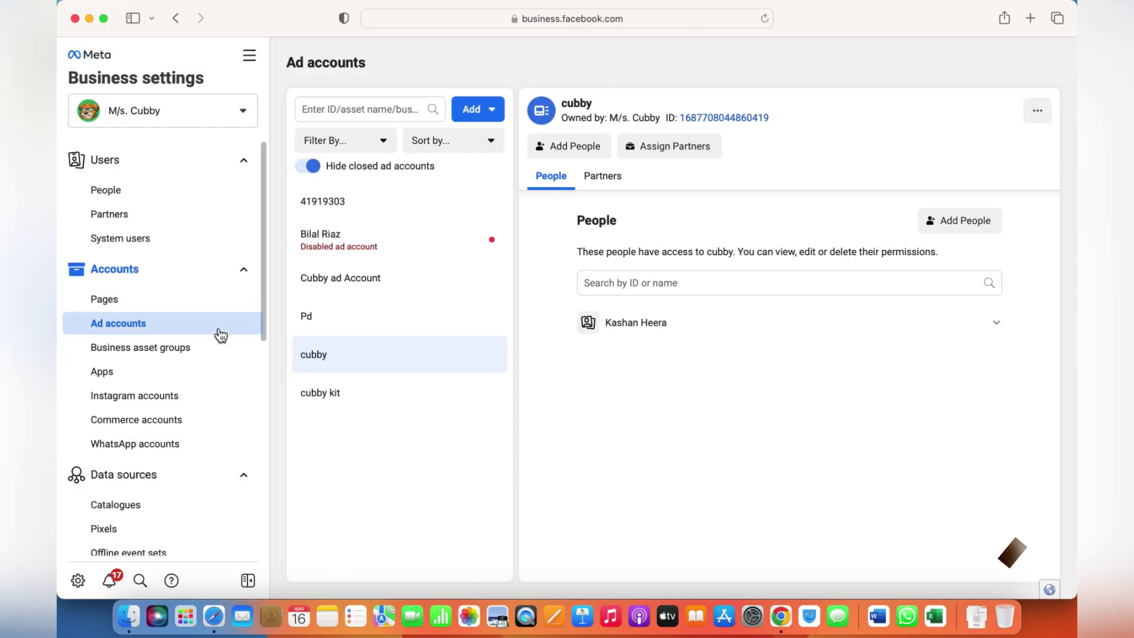
{"action": "scroll", "coordinate": [218, 331], "scroll_direction": "down", "scroll_amount": 3}
{"action": "left_click", "coordinate": [156, 295]}
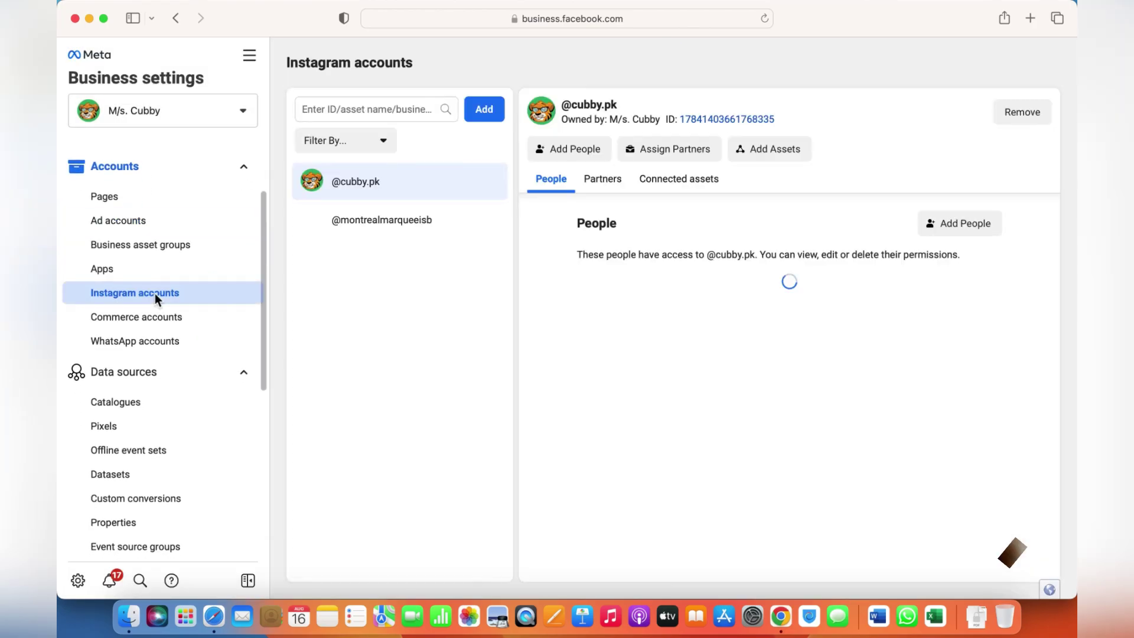
{"action": "left_click", "coordinate": [983, 233]}
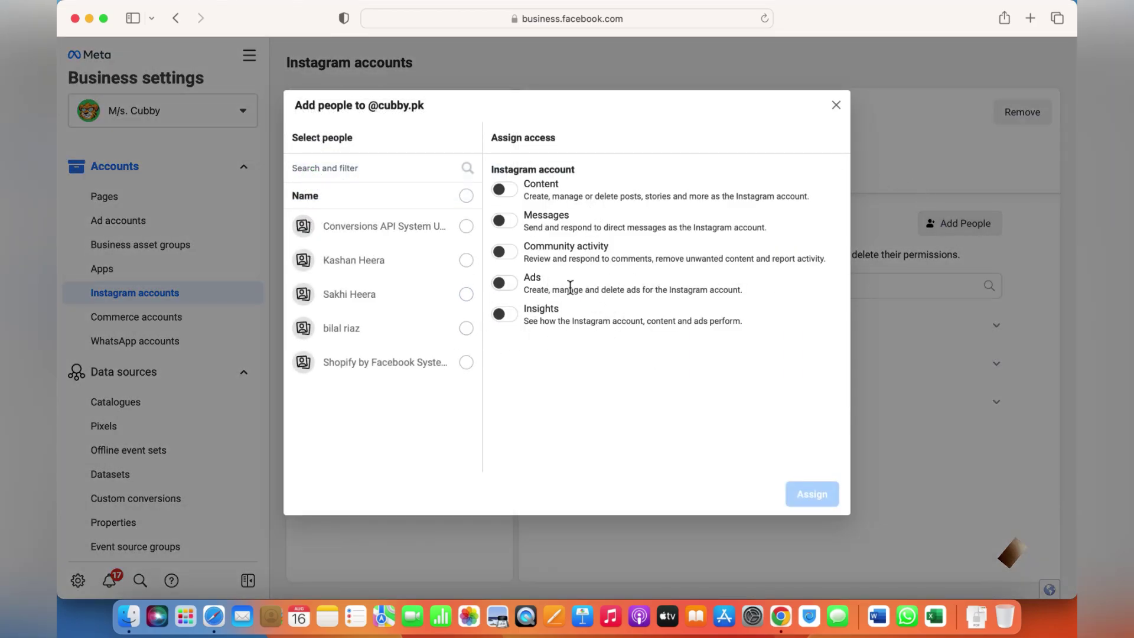
{"action": "left_click", "coordinate": [836, 107]}
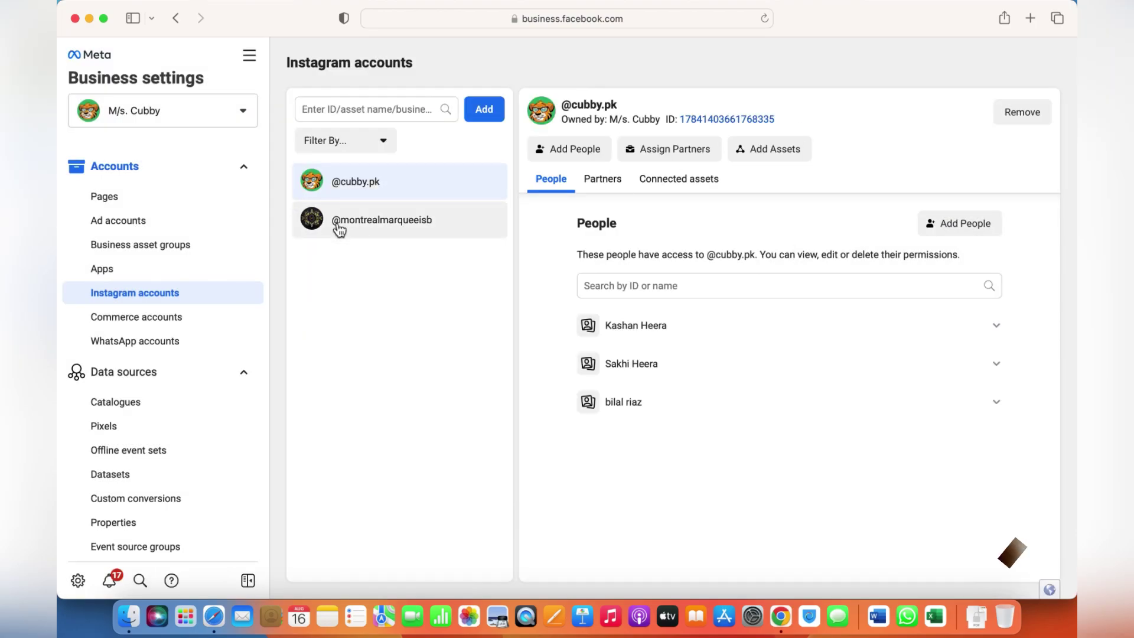
{"action": "left_click", "coordinate": [164, 318]}
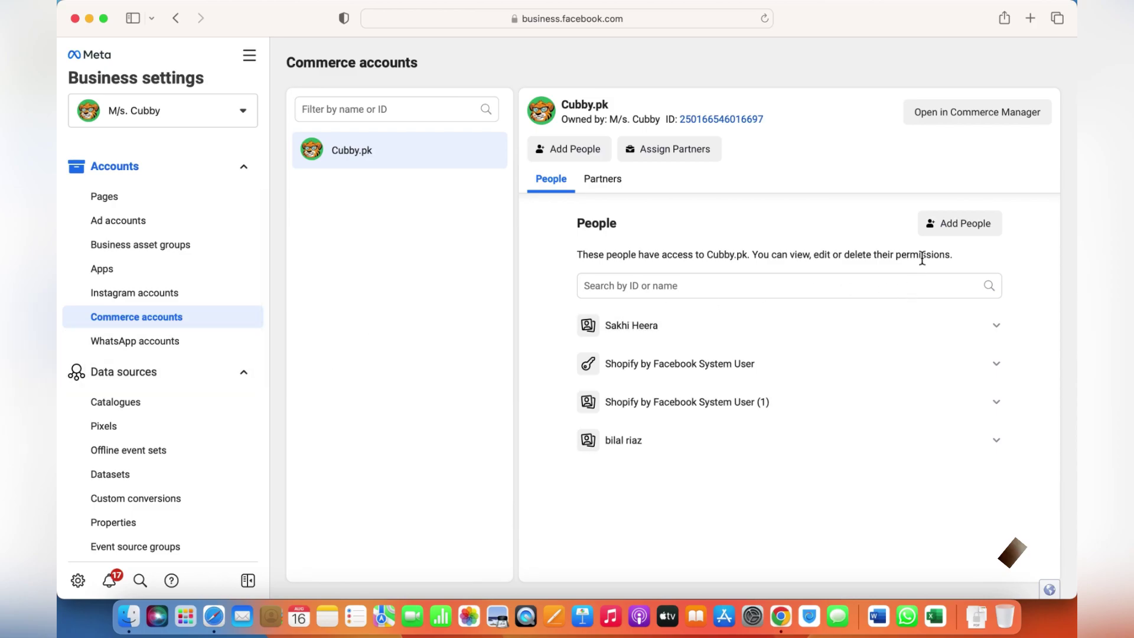
Close Add People for the Cubby.pk commerce account unassigned, then browse Pages, People and WhatsApp accounts.
{"action": "left_click", "coordinate": [937, 229]}
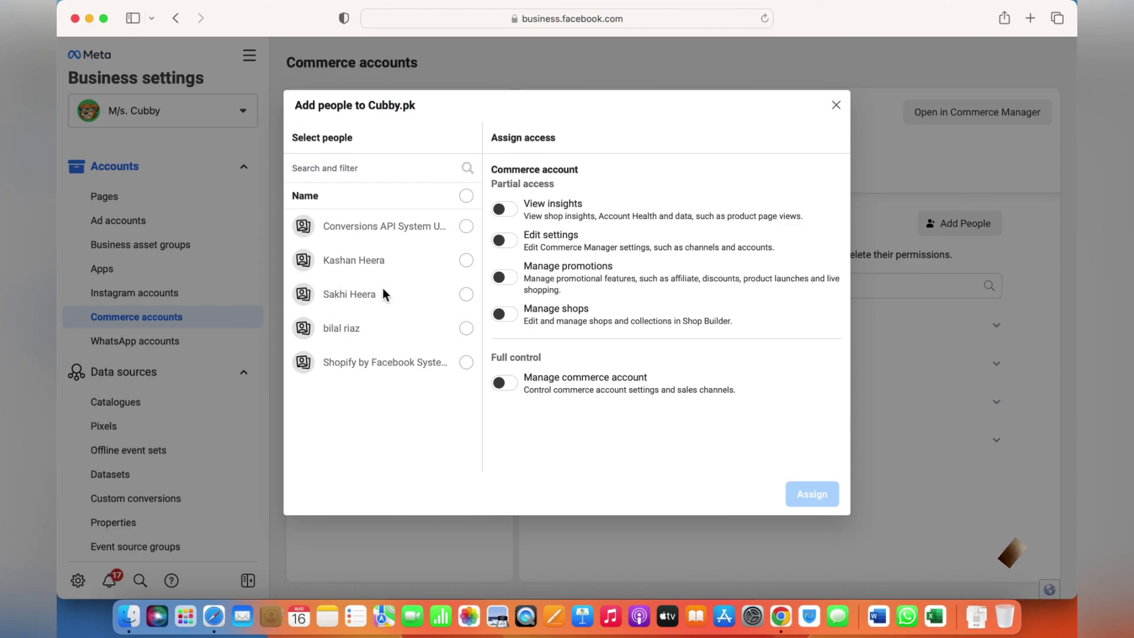
{"action": "left_click", "coordinate": [836, 106]}
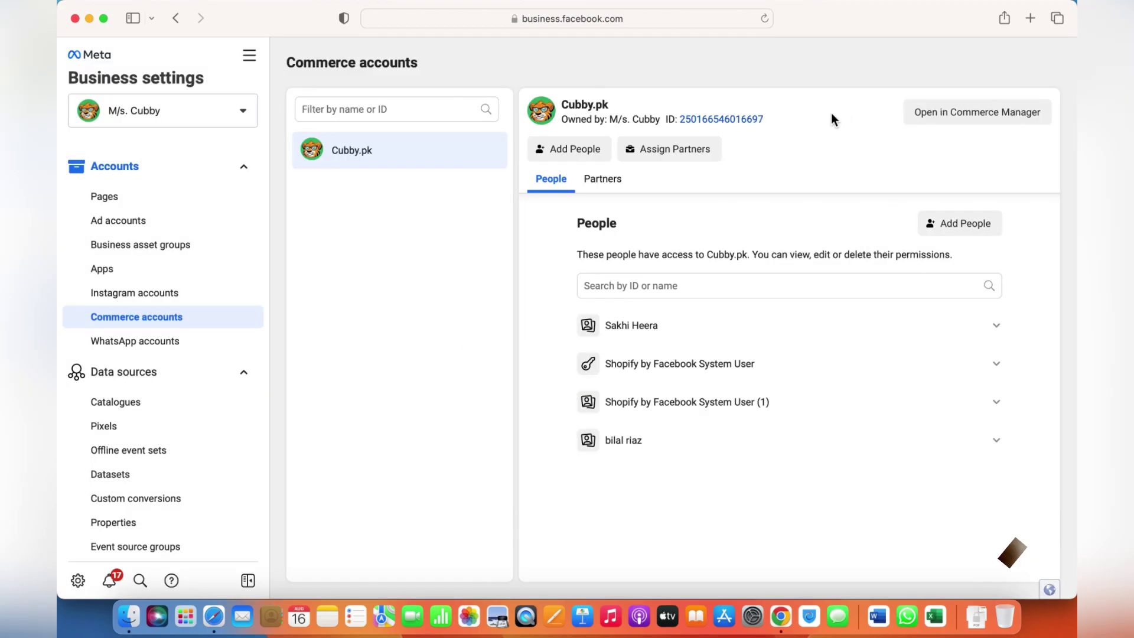
{"action": "left_click", "coordinate": [152, 201]}
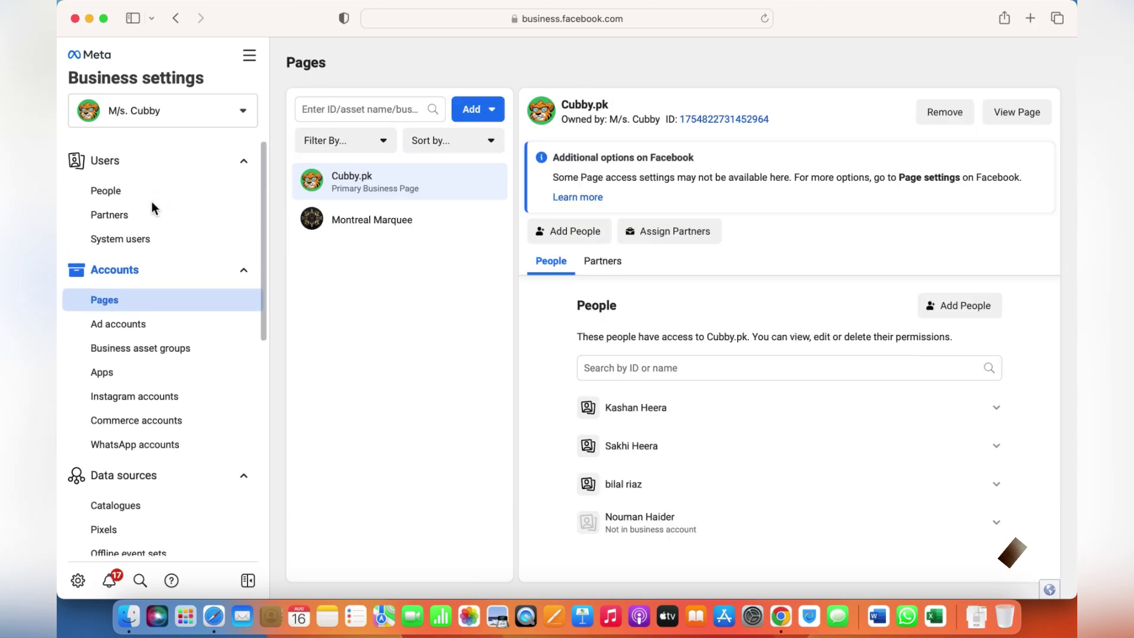
{"action": "left_click", "coordinate": [133, 187]}
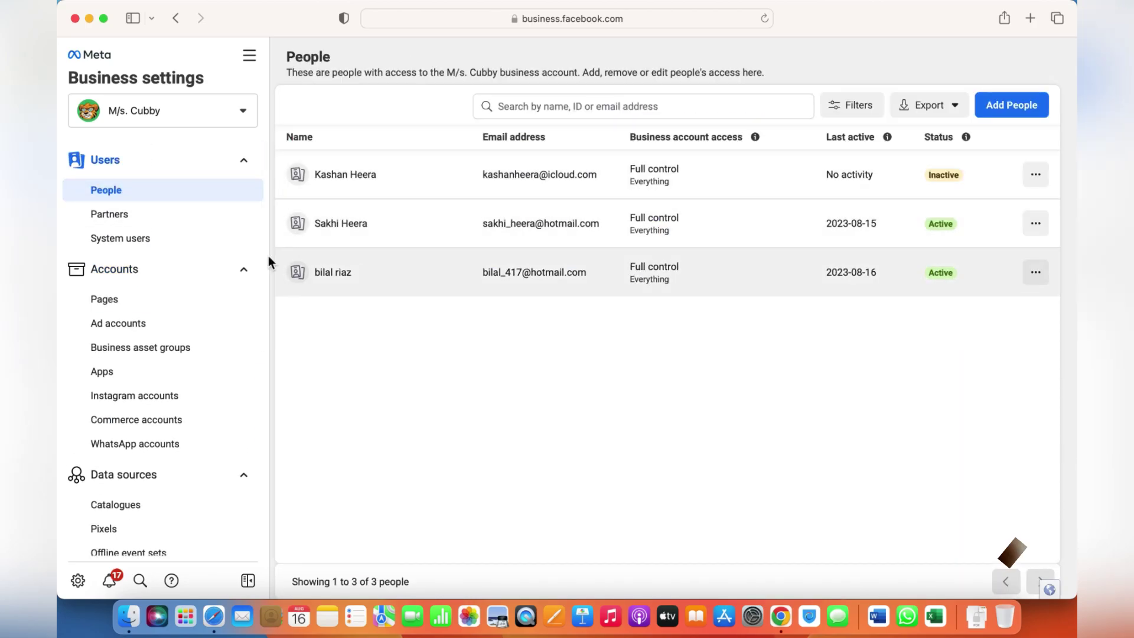
{"action": "scroll", "coordinate": [165, 322], "scroll_direction": "down", "scroll_amount": 1}
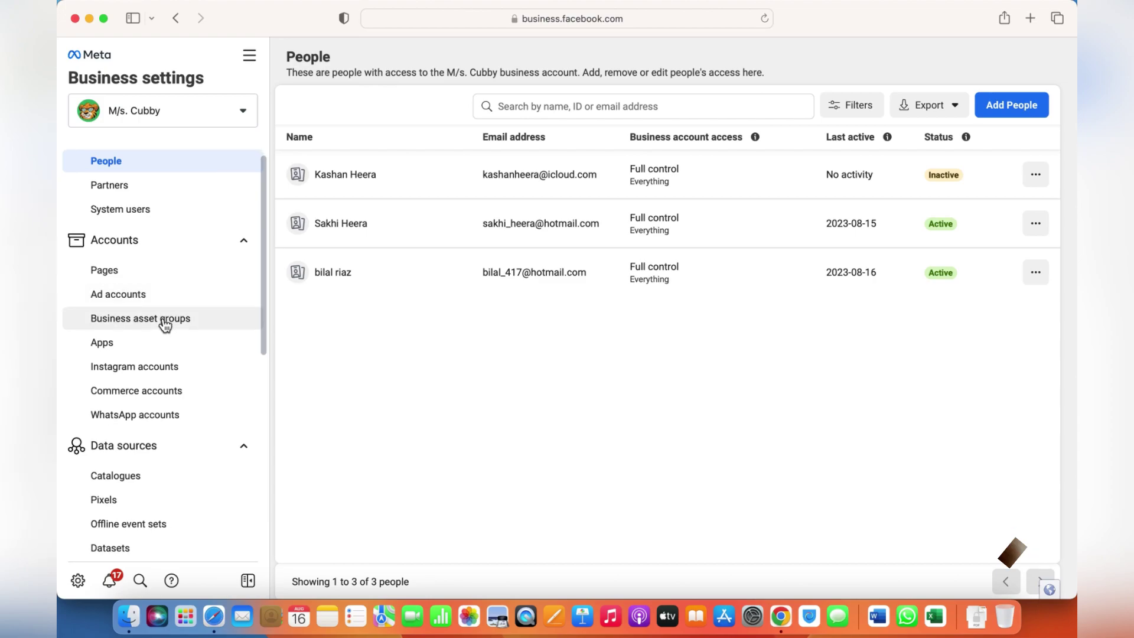
{"action": "scroll", "coordinate": [165, 325], "scroll_direction": "down", "scroll_amount": 3}
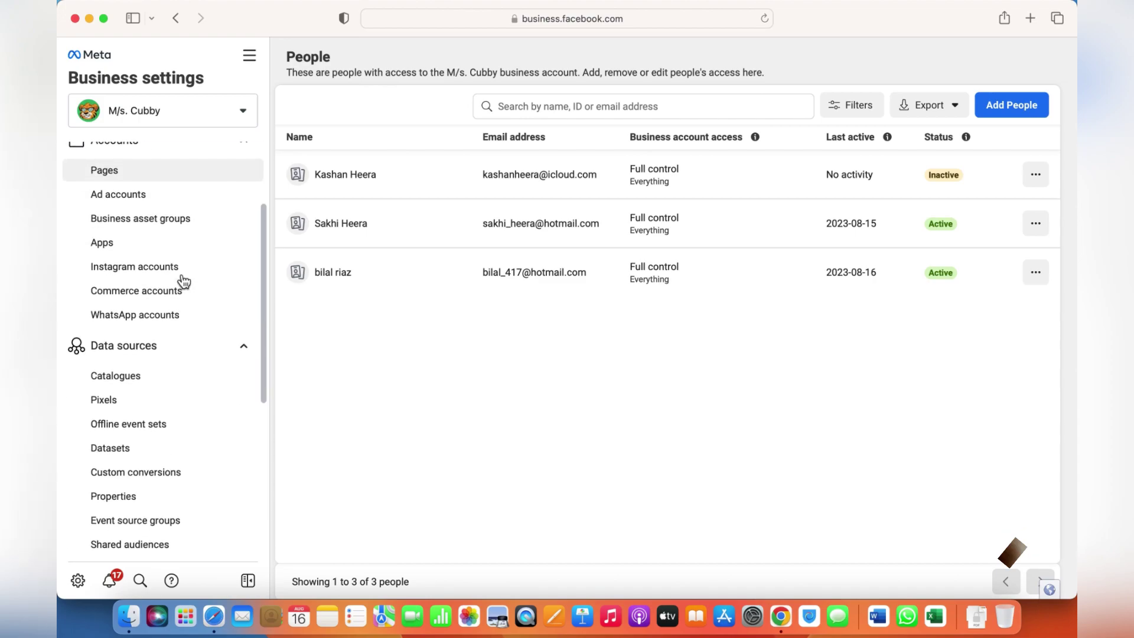
{"action": "left_click", "coordinate": [167, 313]}
{"action": "left_click", "coordinate": [155, 344]}
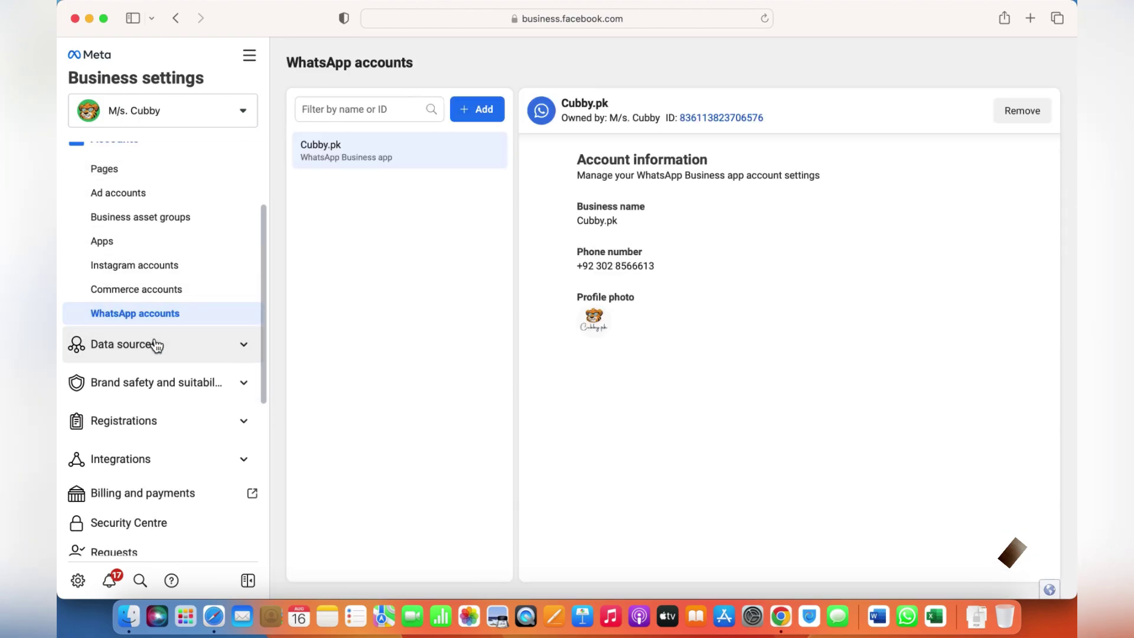
Open the Products for Cubby.pk catalogue from the Catalogues list.
{"action": "left_click", "coordinate": [158, 359]}
{"action": "left_click", "coordinate": [142, 375]}
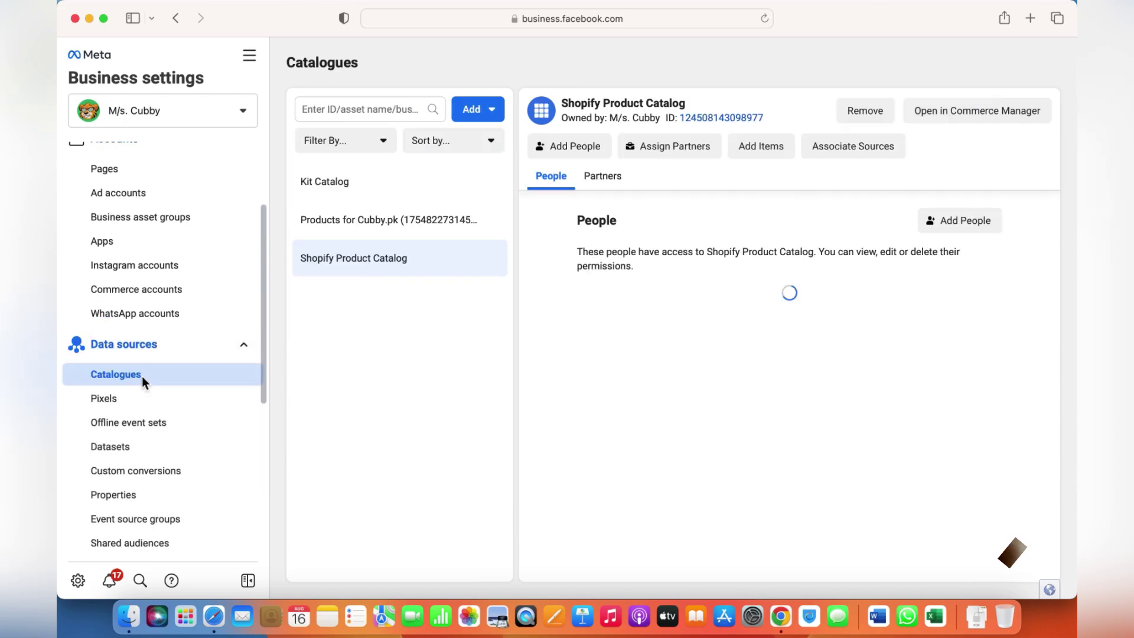
{"action": "left_click", "coordinate": [403, 222]}
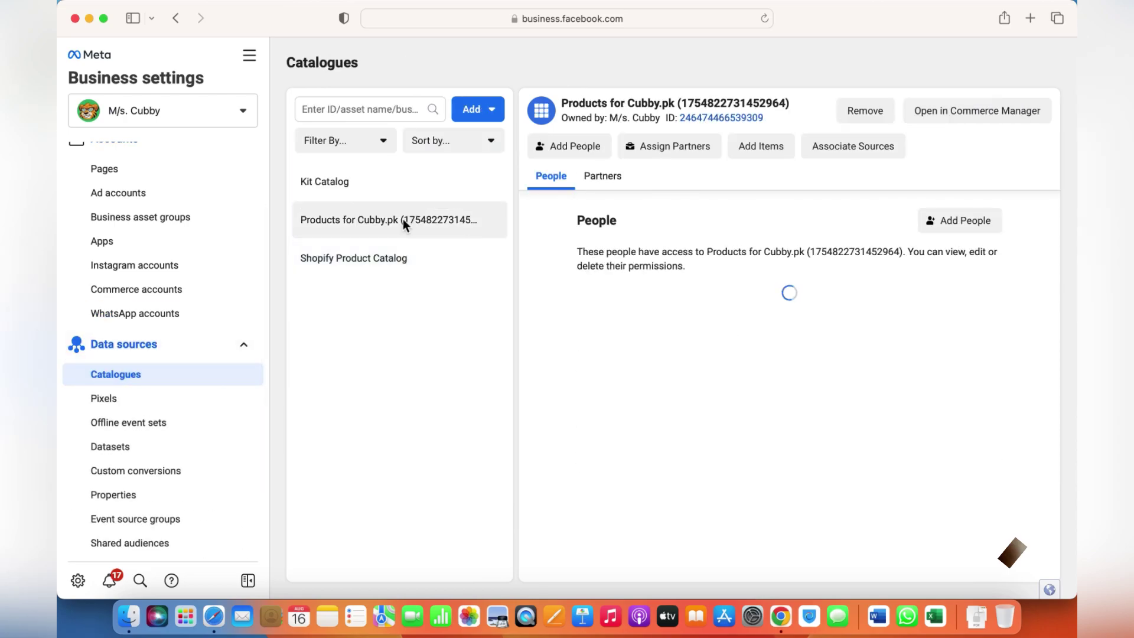
Preview adding a team member with Manage catalogue and partner sharing, assigning nothing.
{"action": "left_click", "coordinate": [945, 225]}
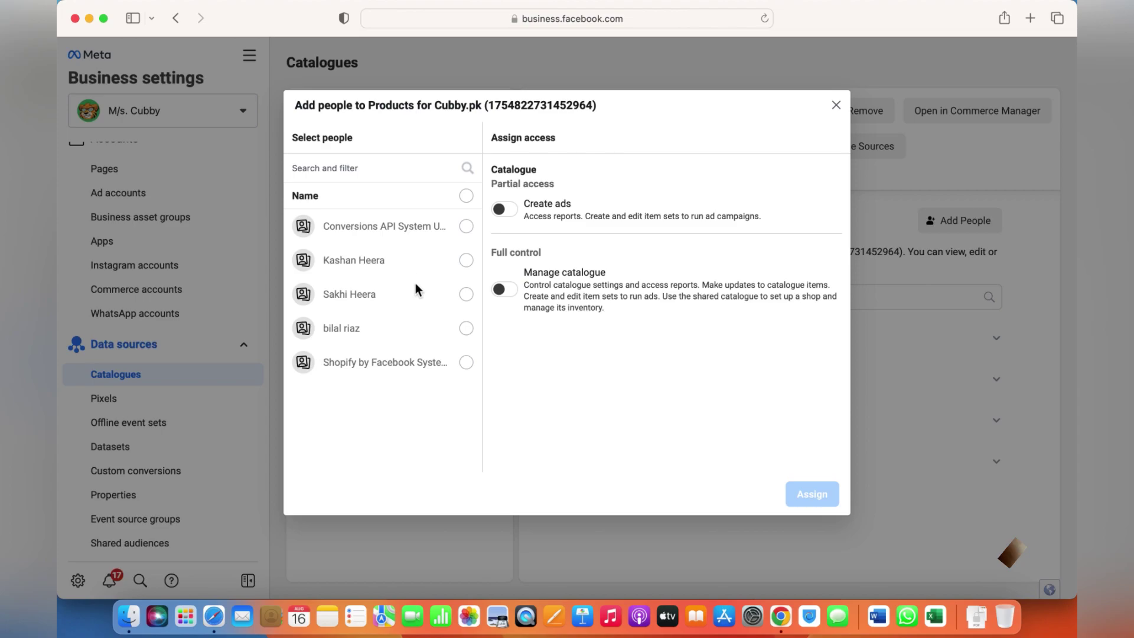
{"action": "left_click", "coordinate": [465, 328]}
{"action": "left_click", "coordinate": [513, 294]}
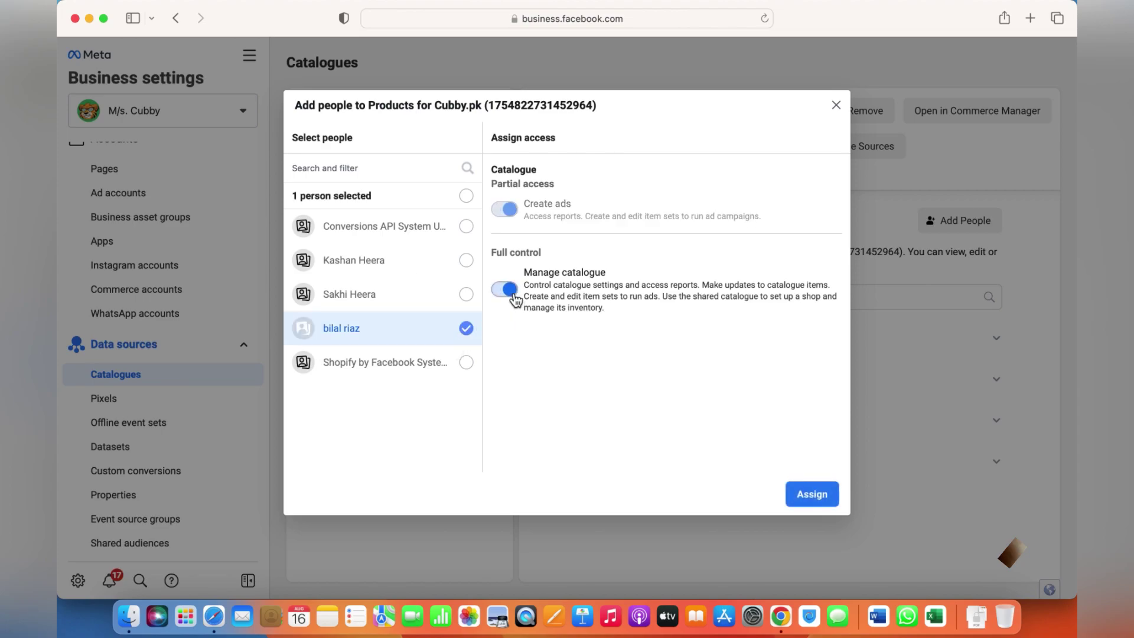
{"action": "left_click", "coordinate": [837, 107]}
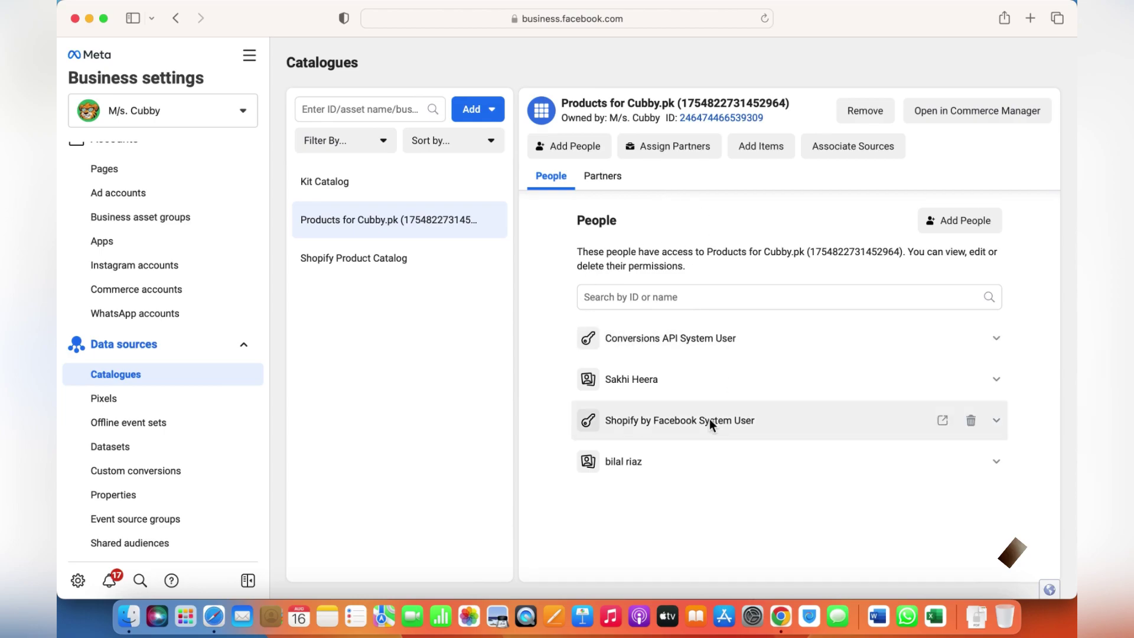
{"action": "left_click", "coordinate": [673, 148]}
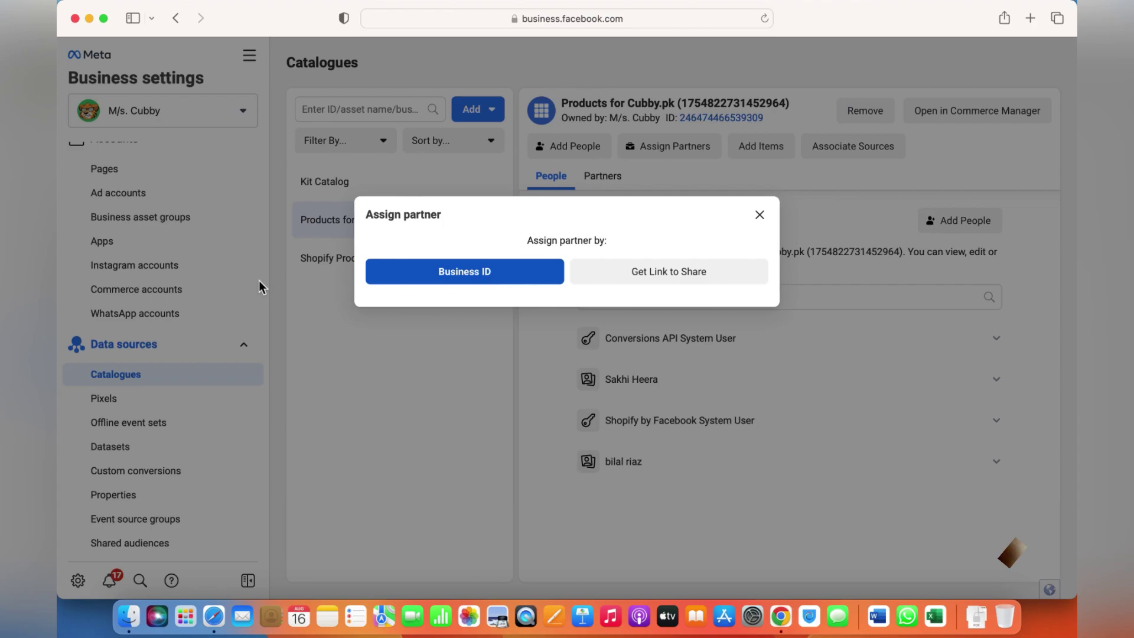
{"action": "left_click", "coordinate": [760, 215]}
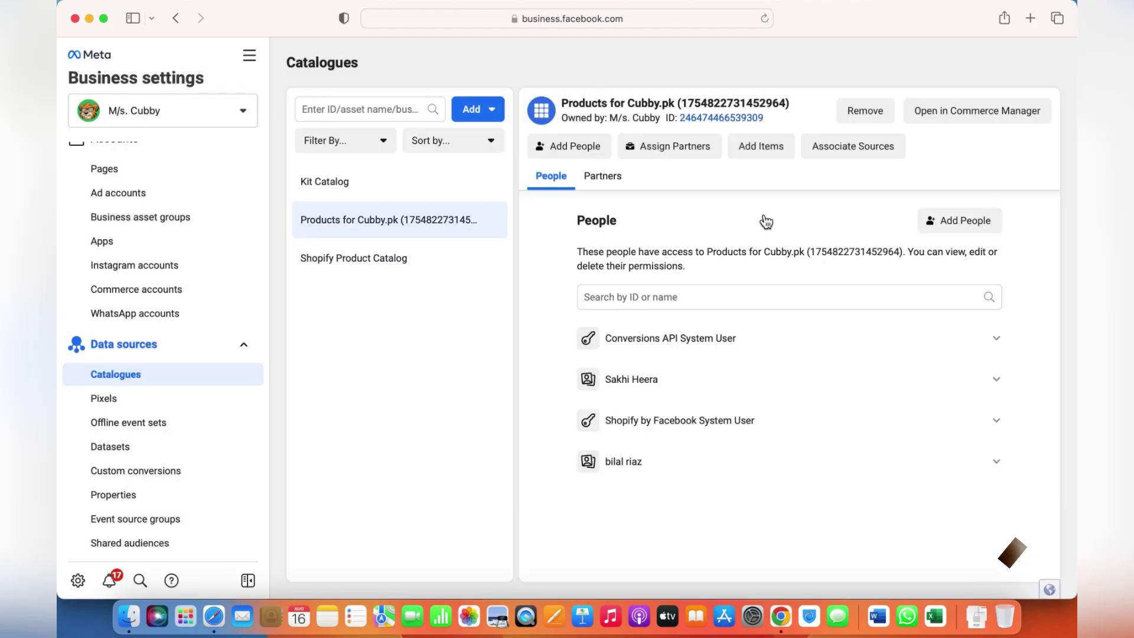
Go to Datasets and preview the Assign Partners dialog for Cubby Brand New without sharing.
{"action": "left_click", "coordinate": [132, 398]}
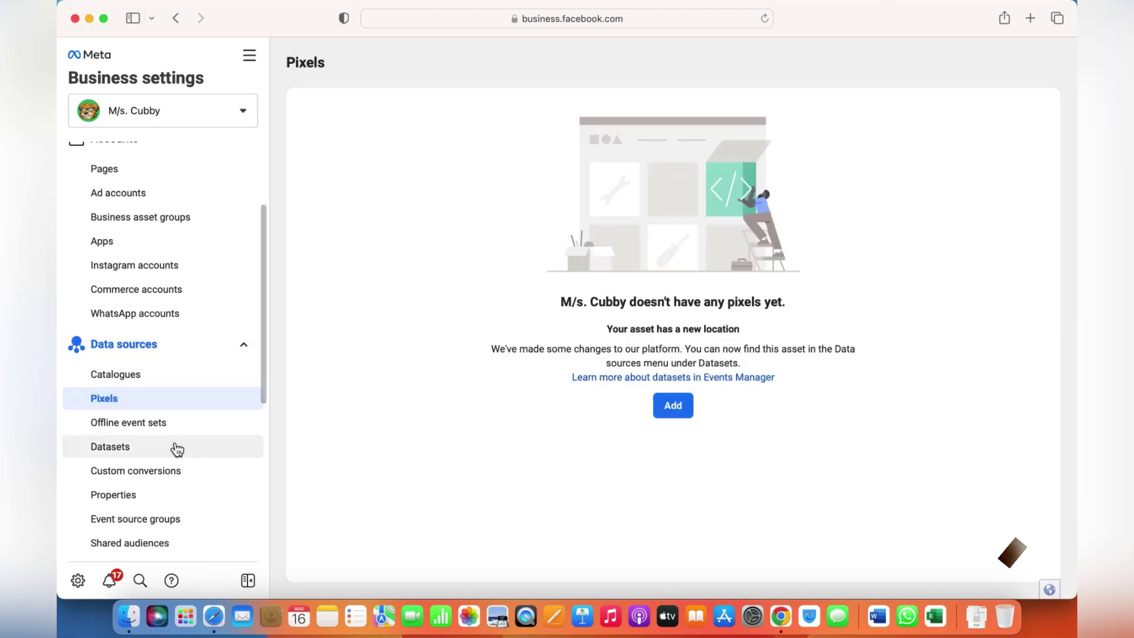
{"action": "left_click", "coordinate": [152, 446]}
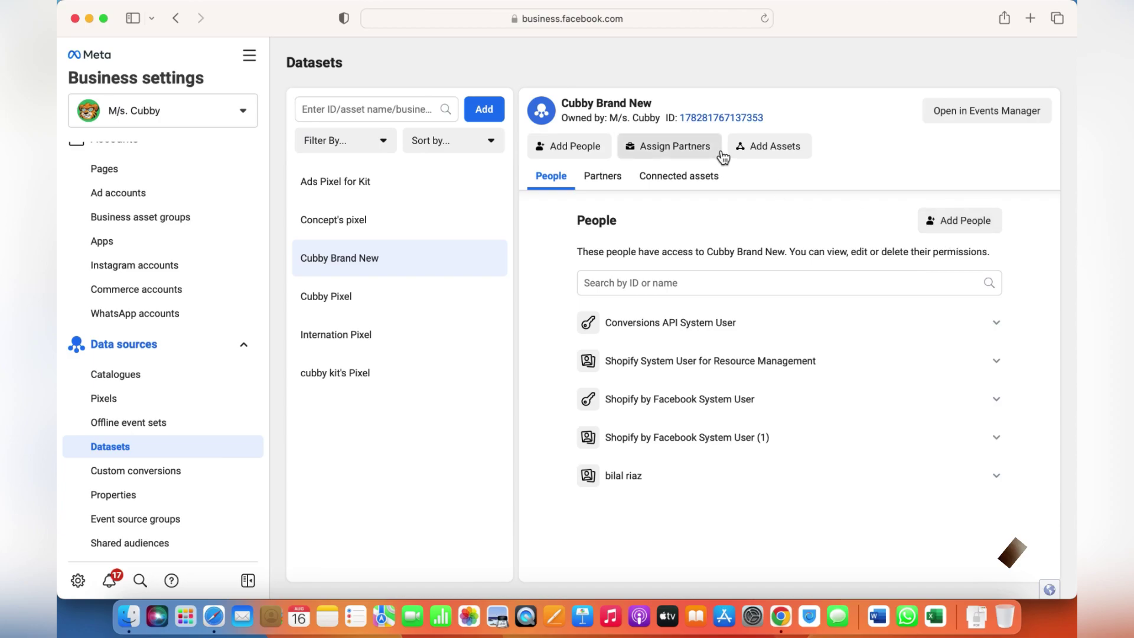
{"action": "left_click", "coordinate": [674, 158]}
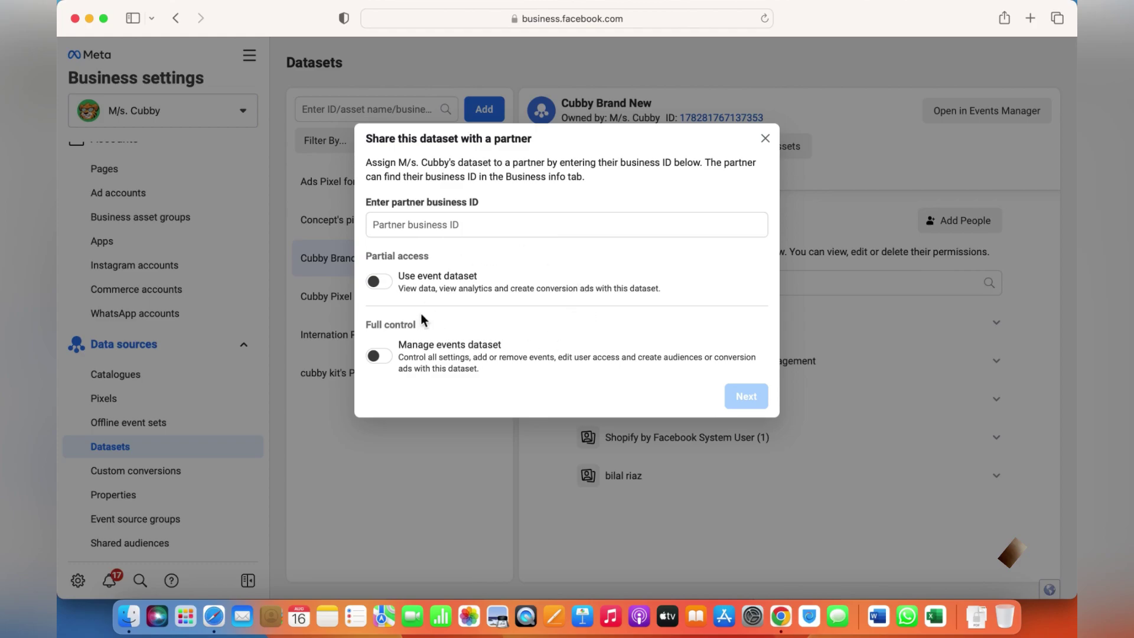
{"action": "left_click", "coordinate": [765, 139]}
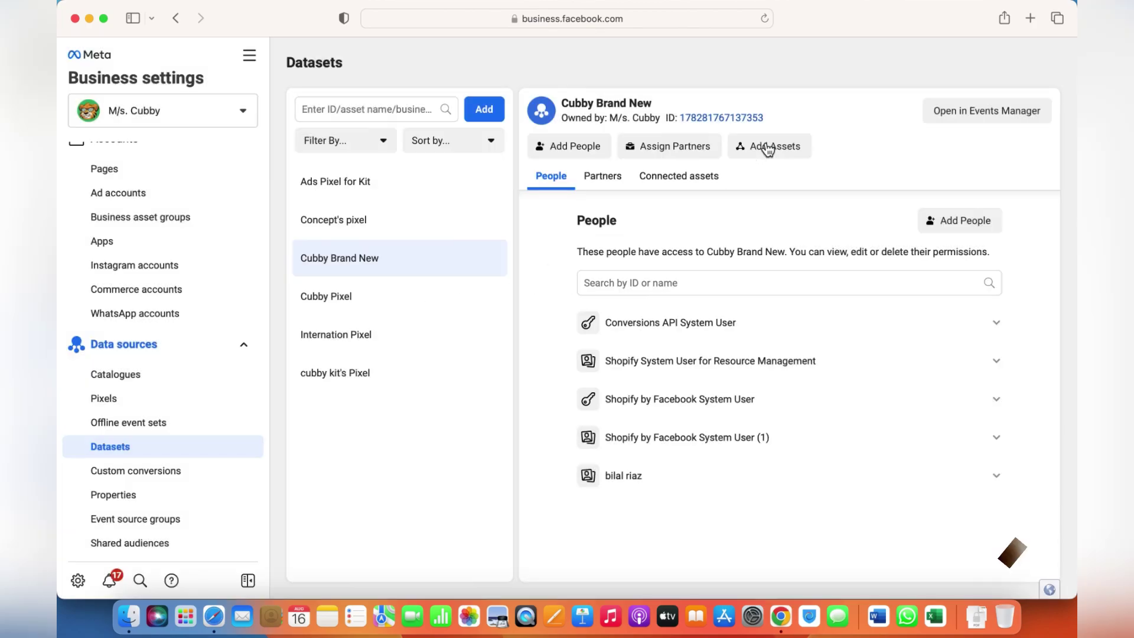
{"action": "scroll", "coordinate": [168, 354], "scroll_direction": "down", "scroll_amount": 5}
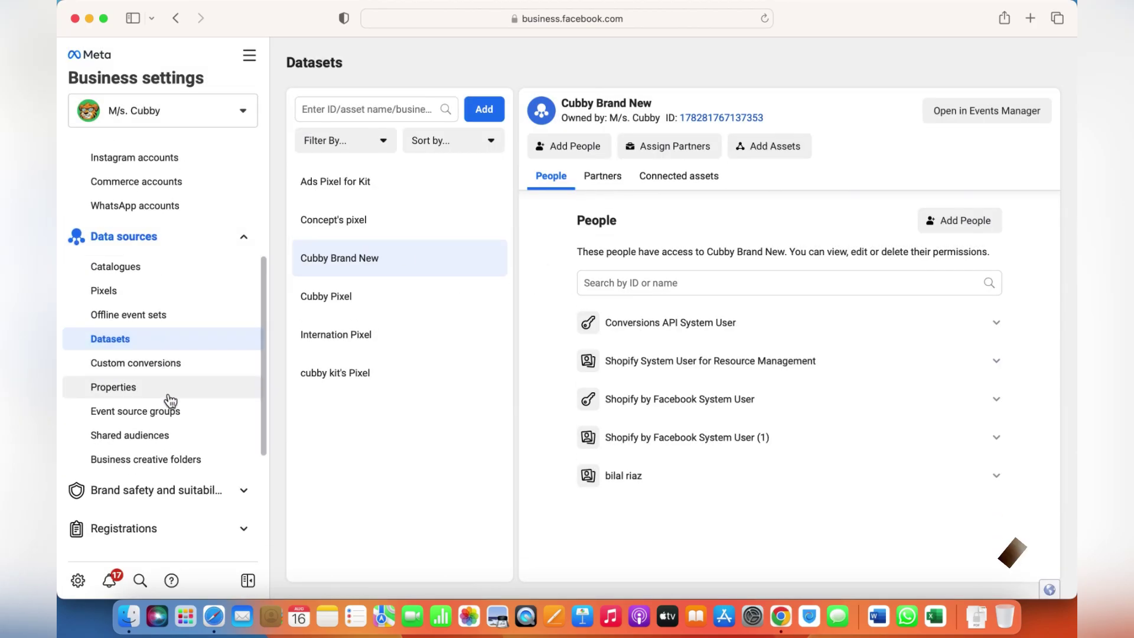
Open Domains under Brand safety and suitability, then collapse the Users and Accounts sidebar groups.
{"action": "left_click", "coordinate": [159, 424]}
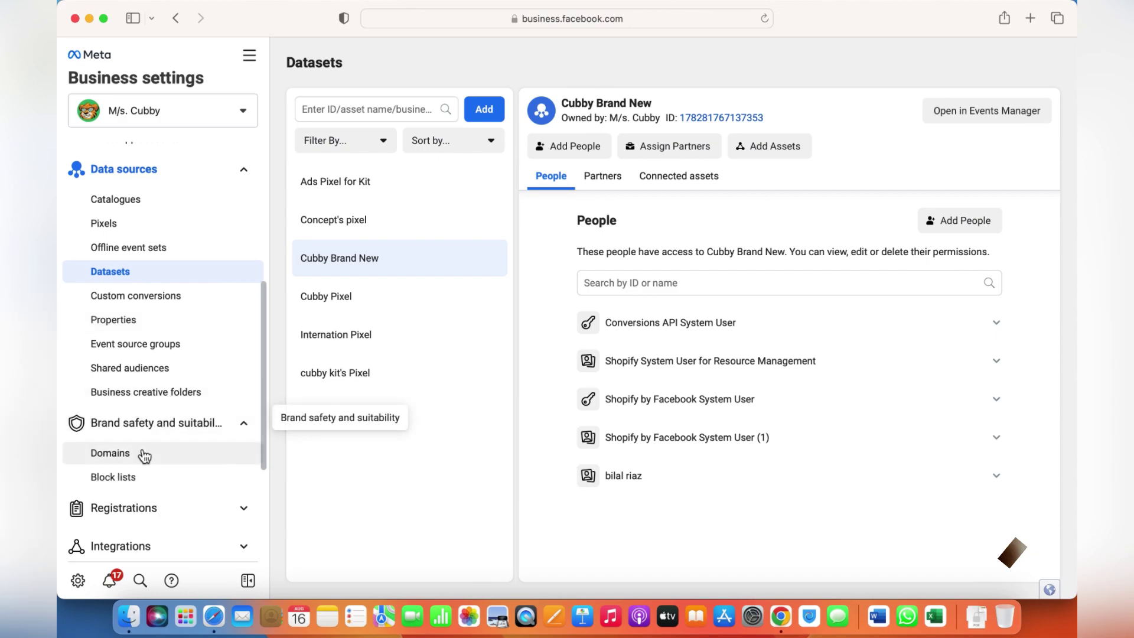
{"action": "left_click", "coordinate": [143, 454]}
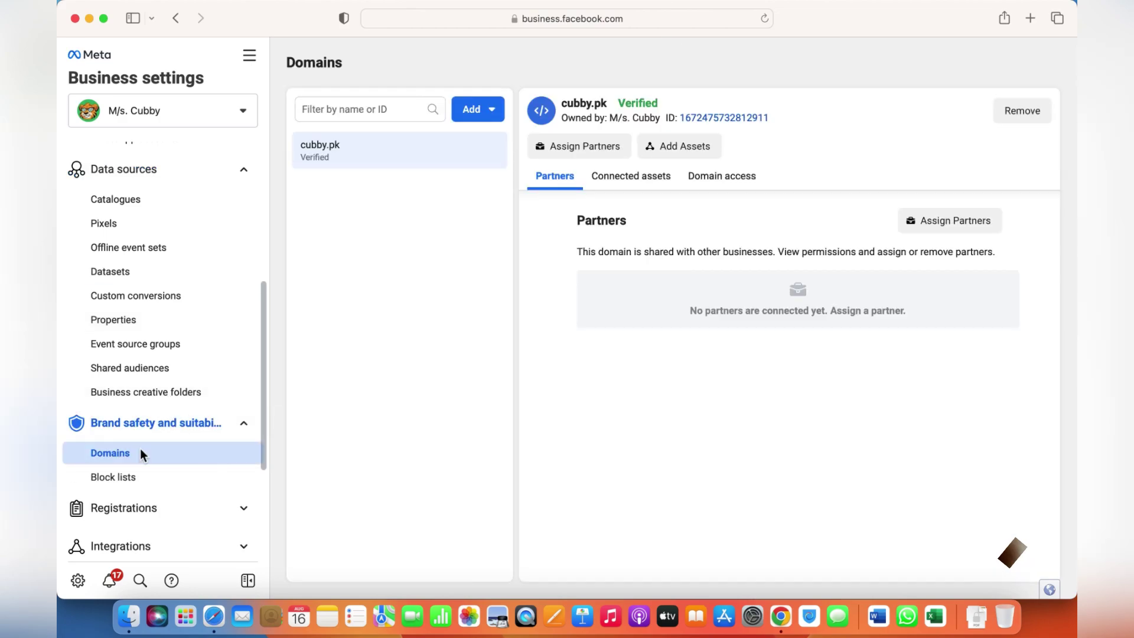
{"action": "scroll", "coordinate": [140, 450], "scroll_direction": "up", "scroll_amount": 8}
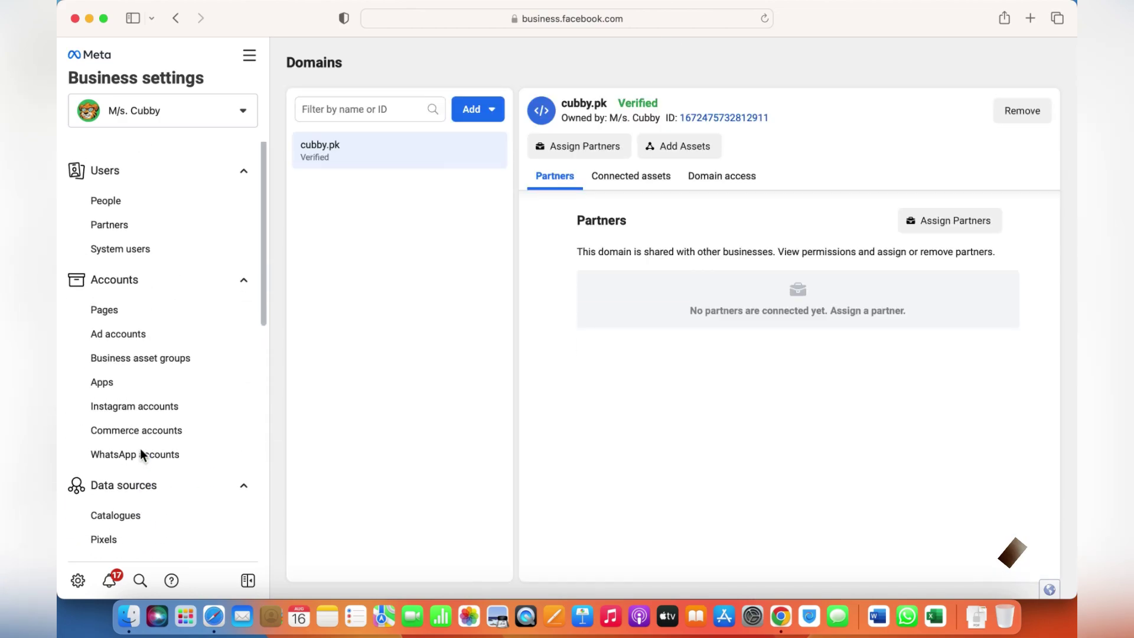
{"action": "left_click", "coordinate": [168, 171]}
{"action": "left_click", "coordinate": [146, 204]}
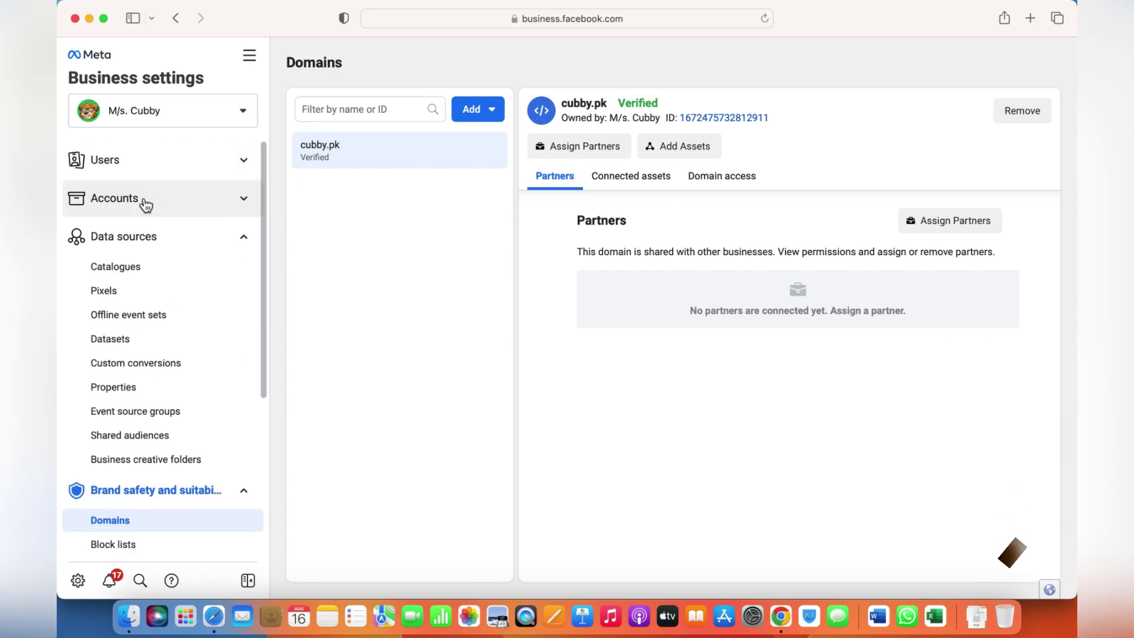